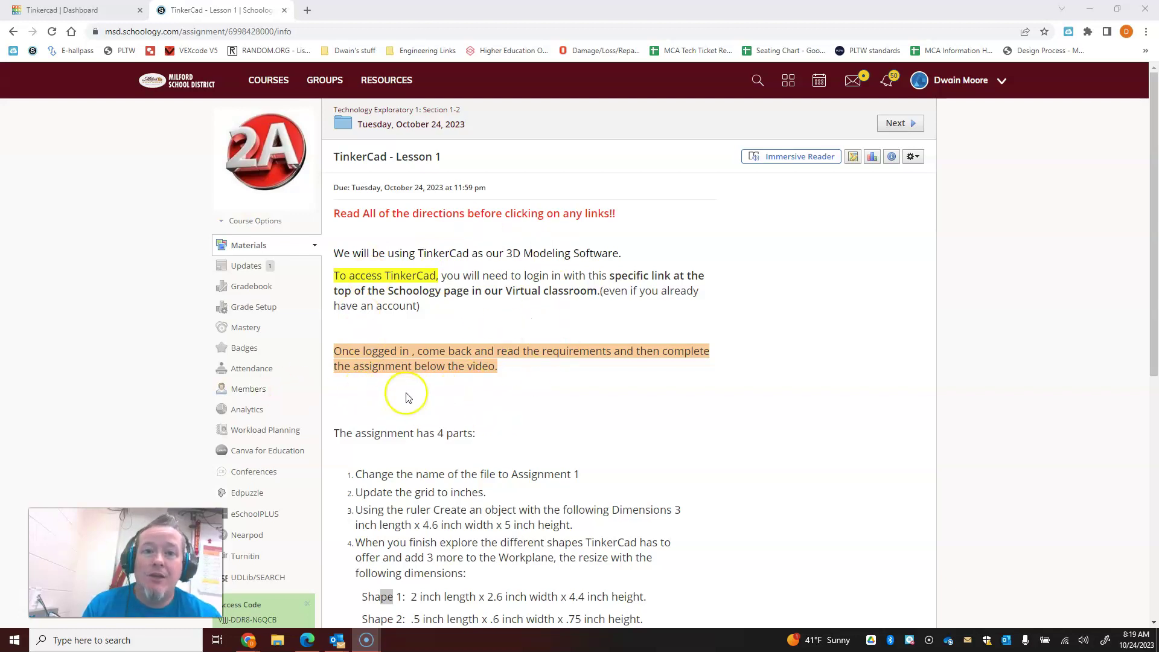
Read the TinkerCad - Lesson 1 assignment requirements and return to the Technology Exploratory 1: Section 1-2 course page.
{"action": "scroll", "coordinate": [409, 398], "scroll_direction": "down", "scroll_amount": 1}
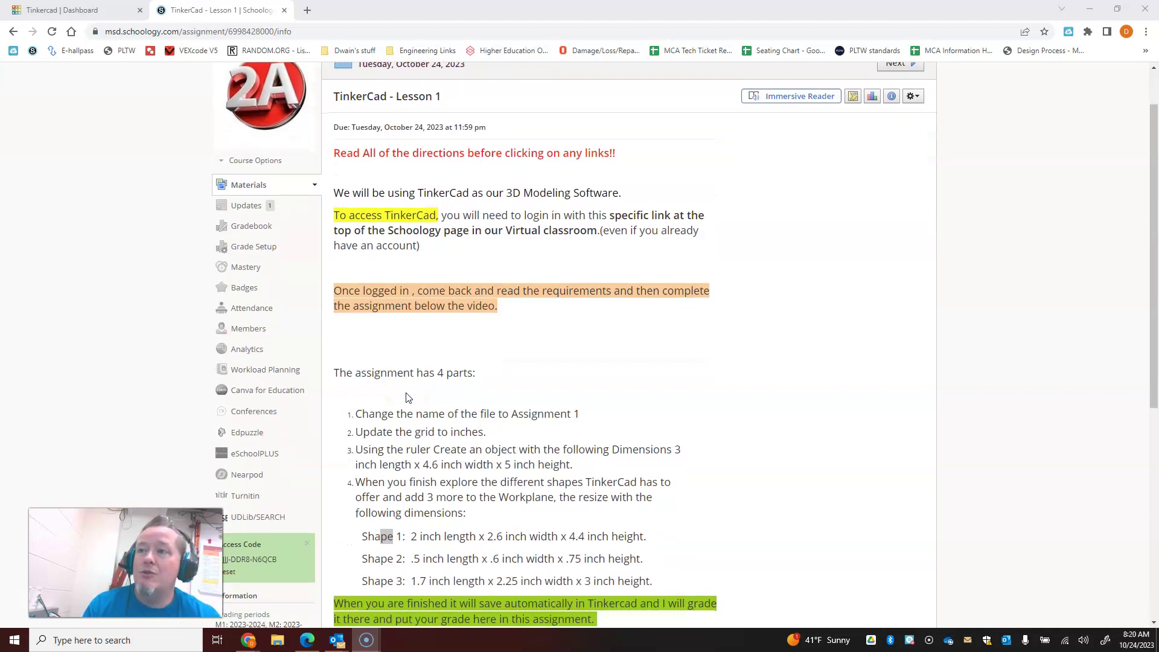
{"action": "scroll", "coordinate": [448, 362], "scroll_direction": "down", "scroll_amount": 2}
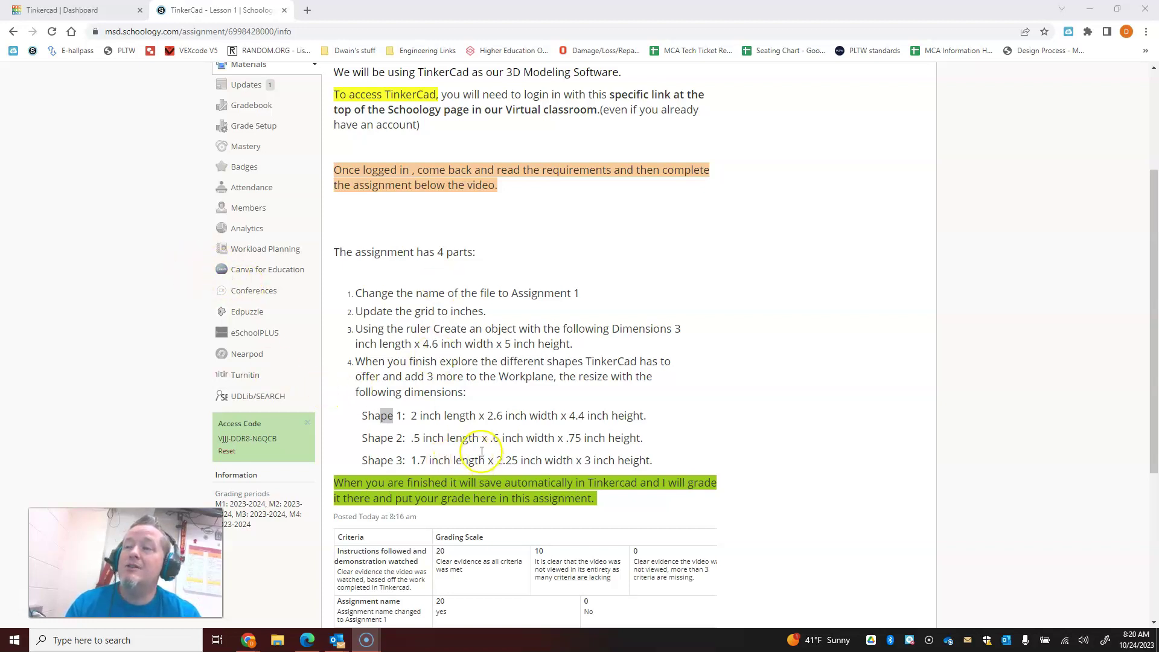
{"action": "scroll", "coordinate": [449, 460], "scroll_direction": "up", "scroll_amount": 3}
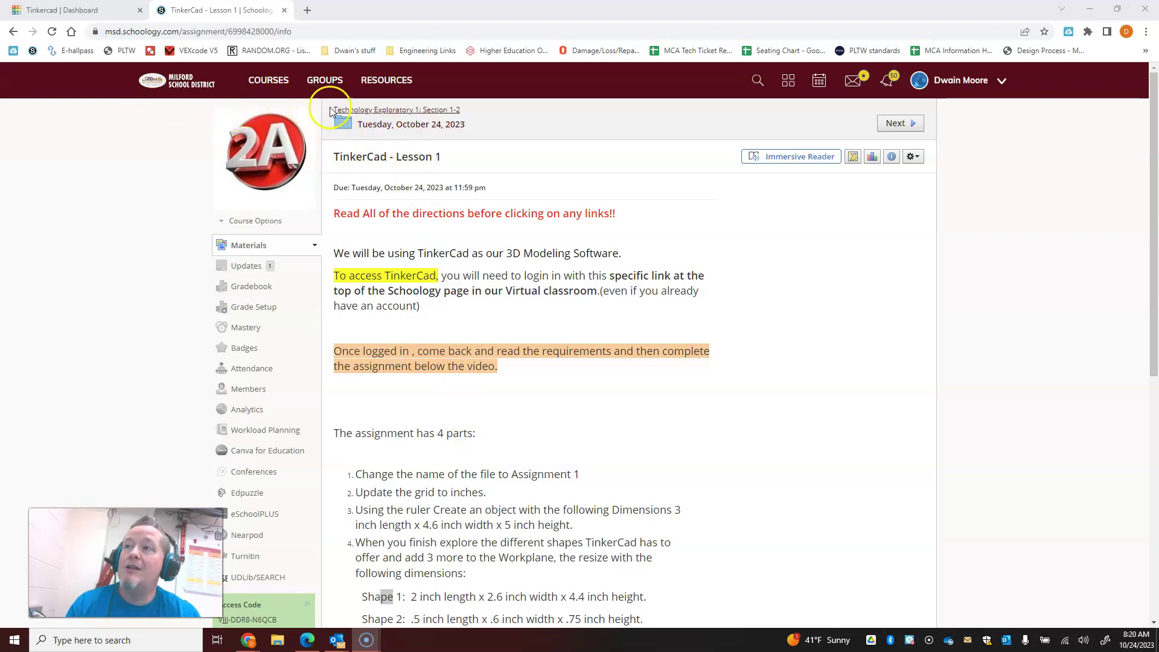
{"action": "left_click", "coordinate": [389, 112]}
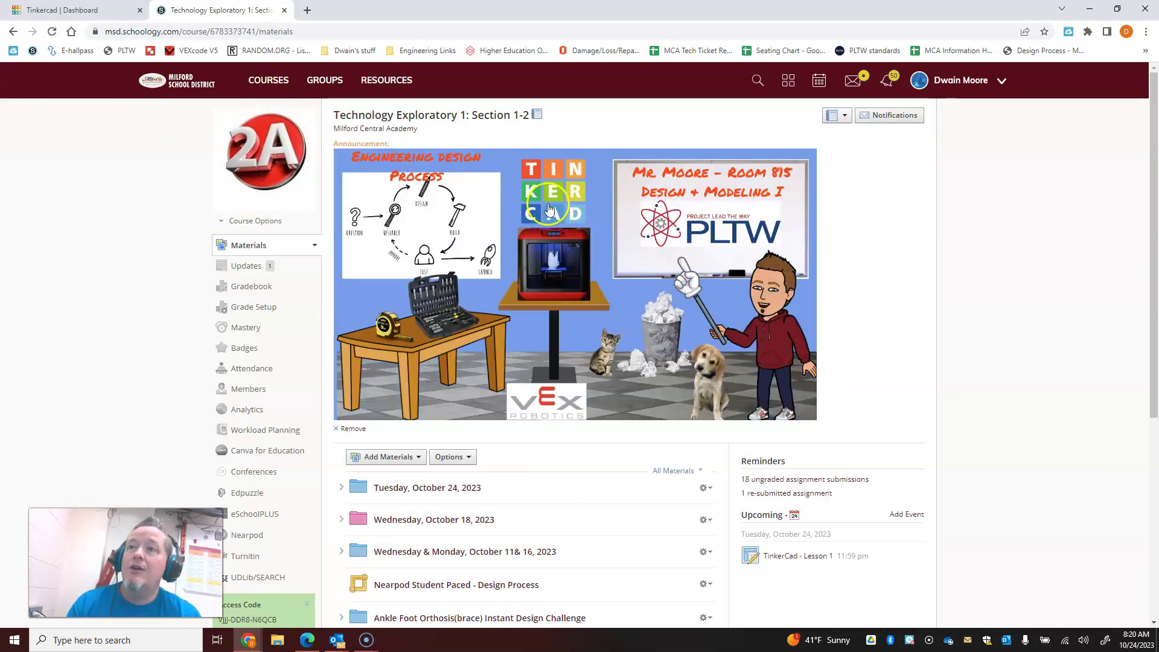
Switch to the Tinkercad dashboard and create a new 3D design from the designs collection.
{"action": "left_click", "coordinate": [67, 11]}
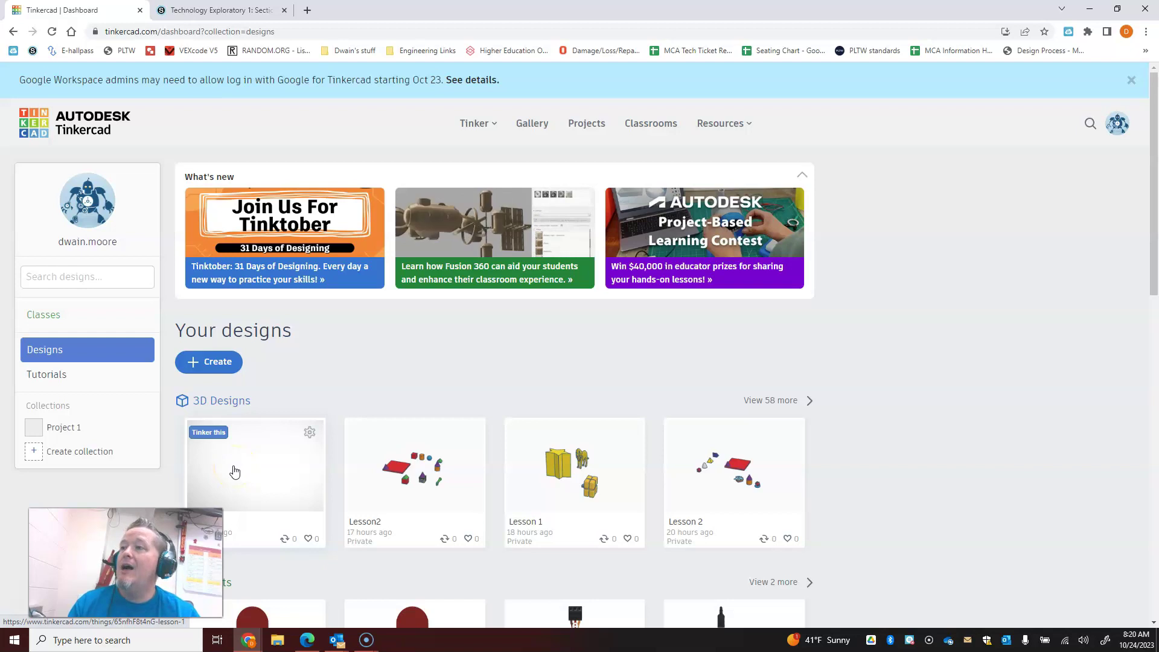
{"action": "left_click", "coordinate": [91, 353]}
{"action": "left_click", "coordinate": [44, 315]}
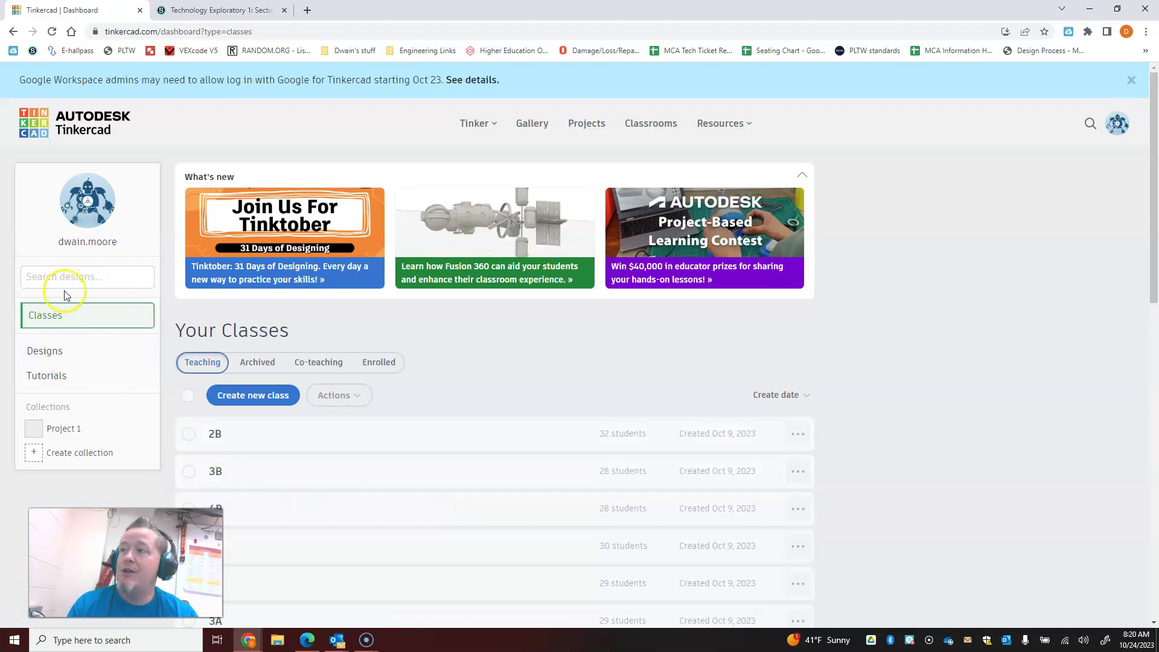
{"action": "left_click", "coordinate": [100, 357]}
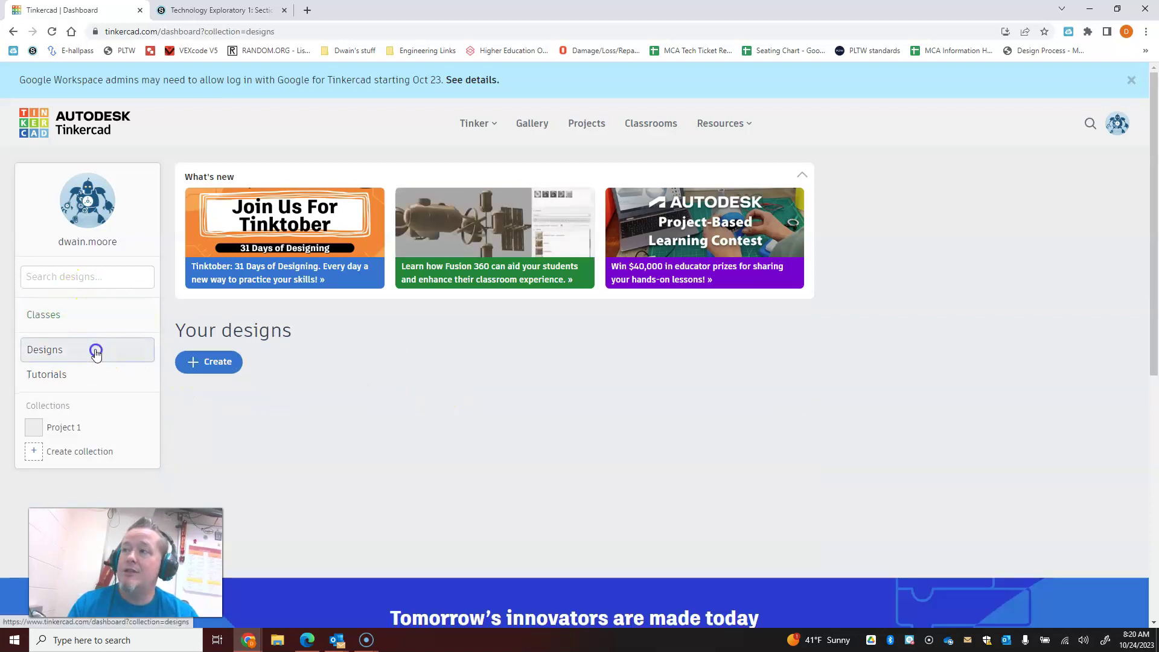
{"action": "left_click", "coordinate": [209, 361]}
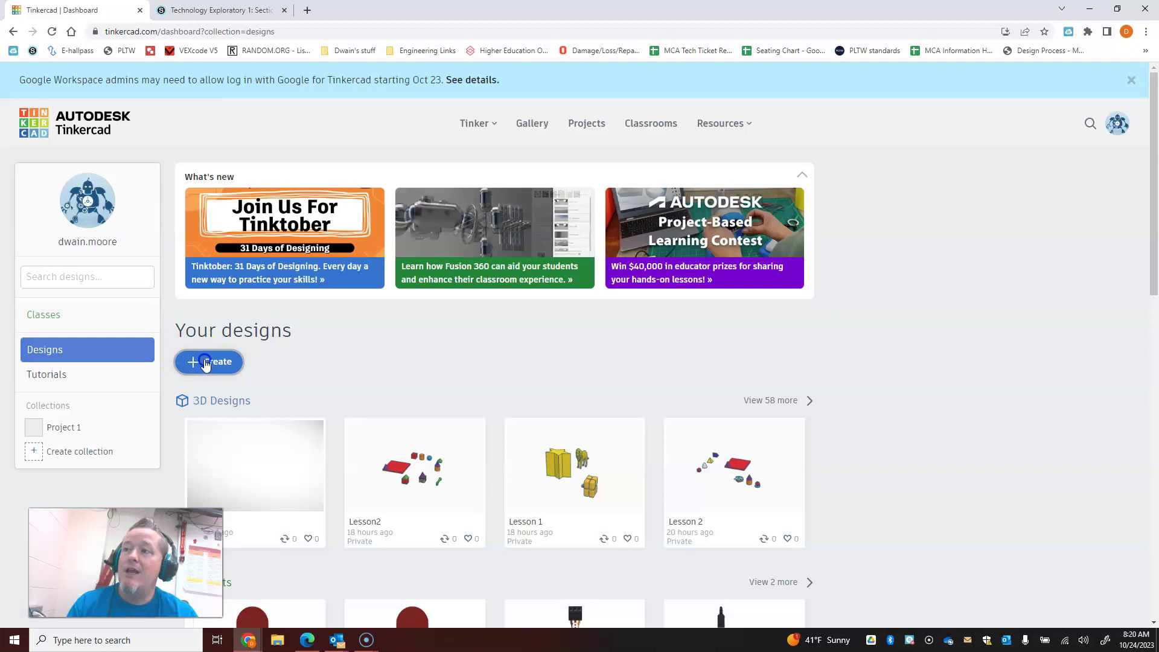
{"action": "left_click", "coordinate": [220, 398]}
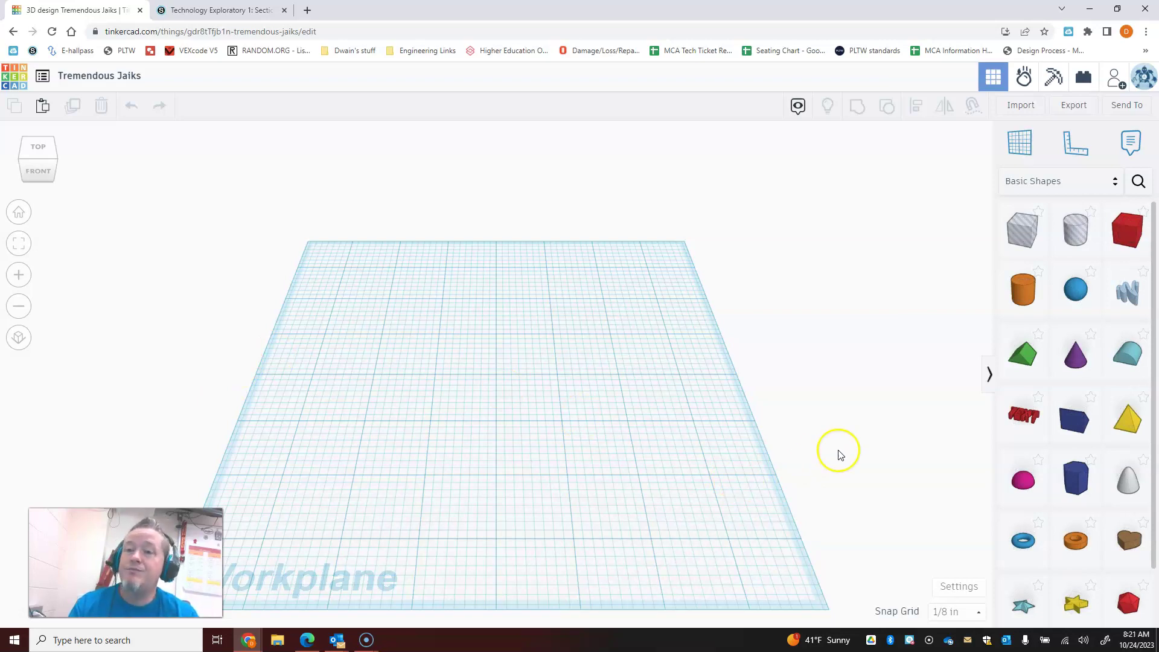
Rename the new design as "Lesson 1".
{"action": "left_click", "coordinate": [106, 75]}
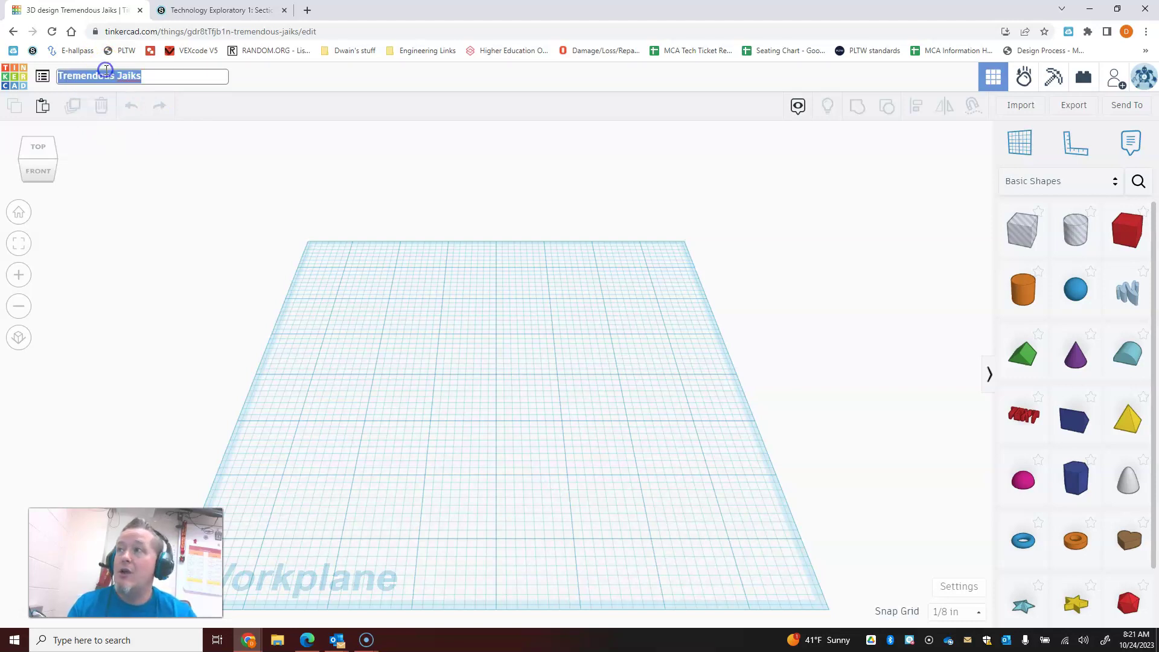
{"action": "type", "text": "Lesson 1"}
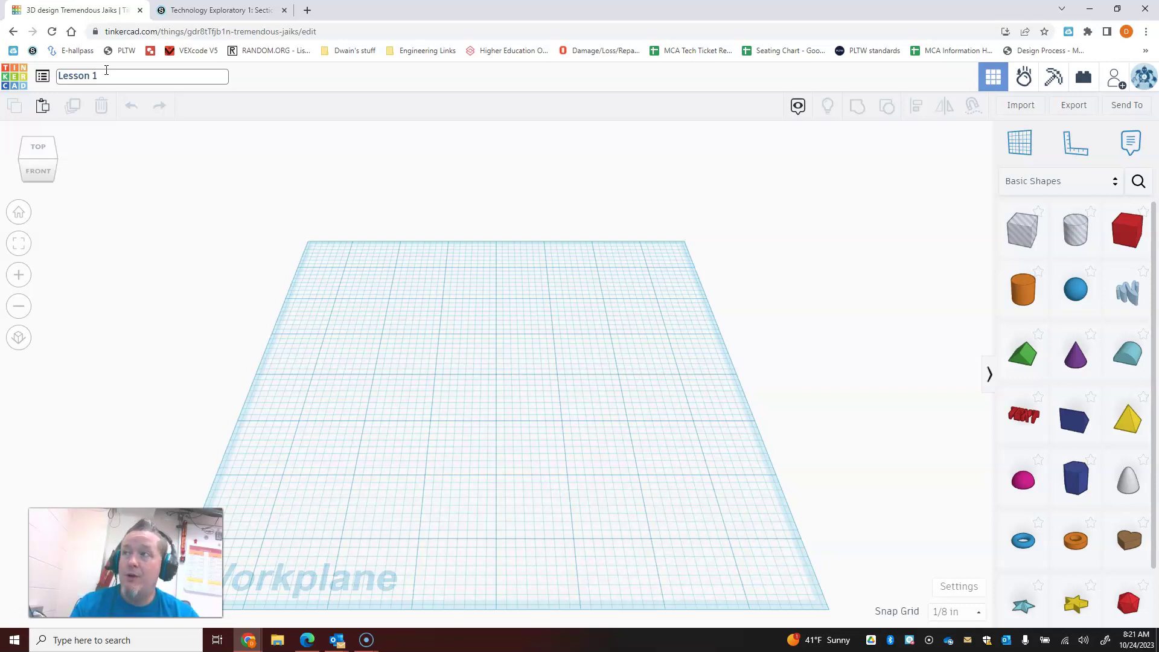
{"action": "left_click", "coordinate": [140, 156]}
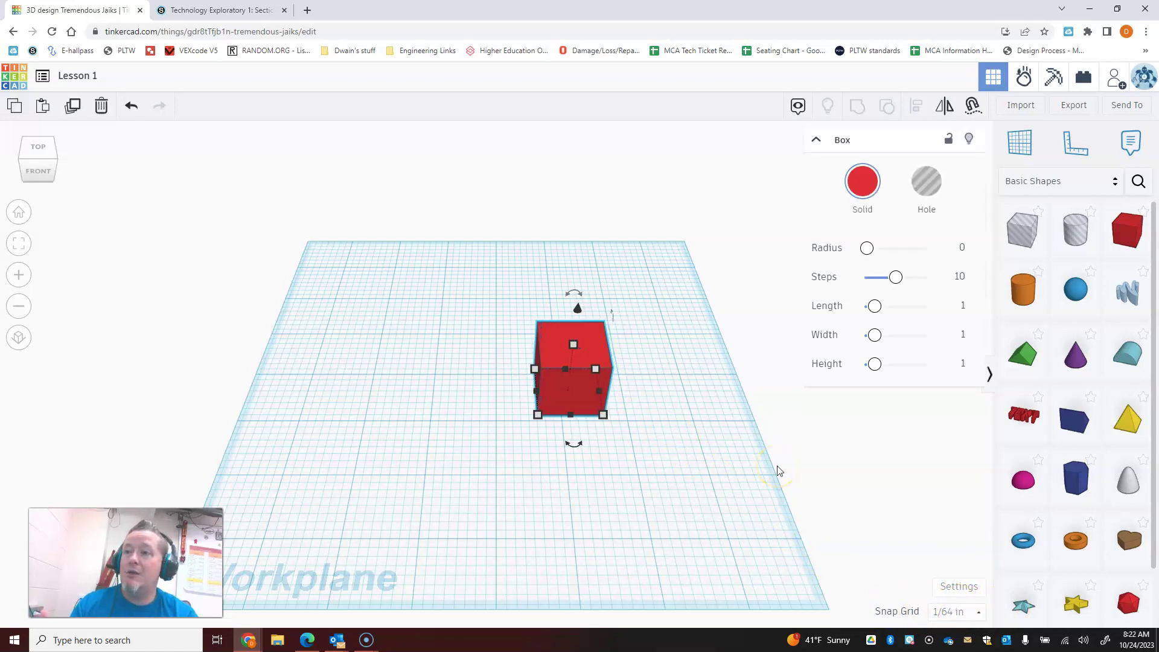
Nudge the red box a short way left across the workplane in 1/64 in snap increments.
{"action": "key", "text": "Left"}
{"action": "key", "text": "Left"}
{"action": "key", "text": "Left"}
{"action": "key", "text": "Left"}
{"action": "key", "text": "Left"}
{"action": "key", "text": "Left"}
{"action": "key", "text": "Left"}
{"action": "key", "text": "Left"}
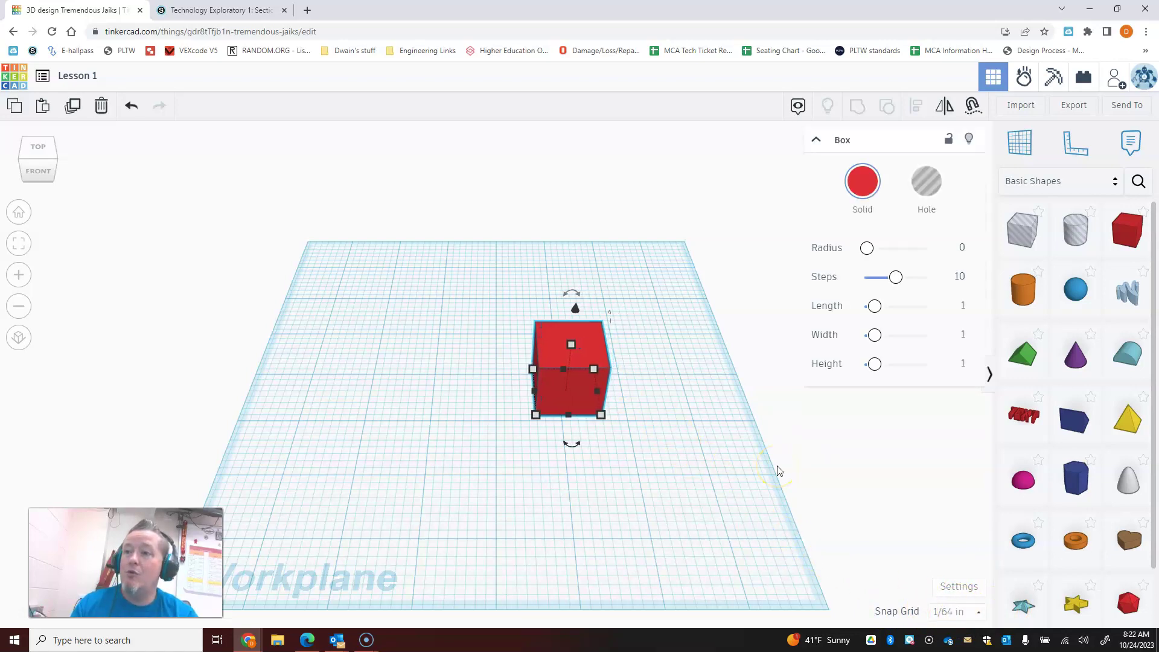
{"action": "key", "text": "Left"}
{"action": "key", "text": "Left"}
{"action": "key", "text": "Left"}
{"action": "key", "text": "Left"}
{"action": "key", "text": "Left"}
{"action": "key", "text": "Left"}
{"action": "key", "text": "Left"}
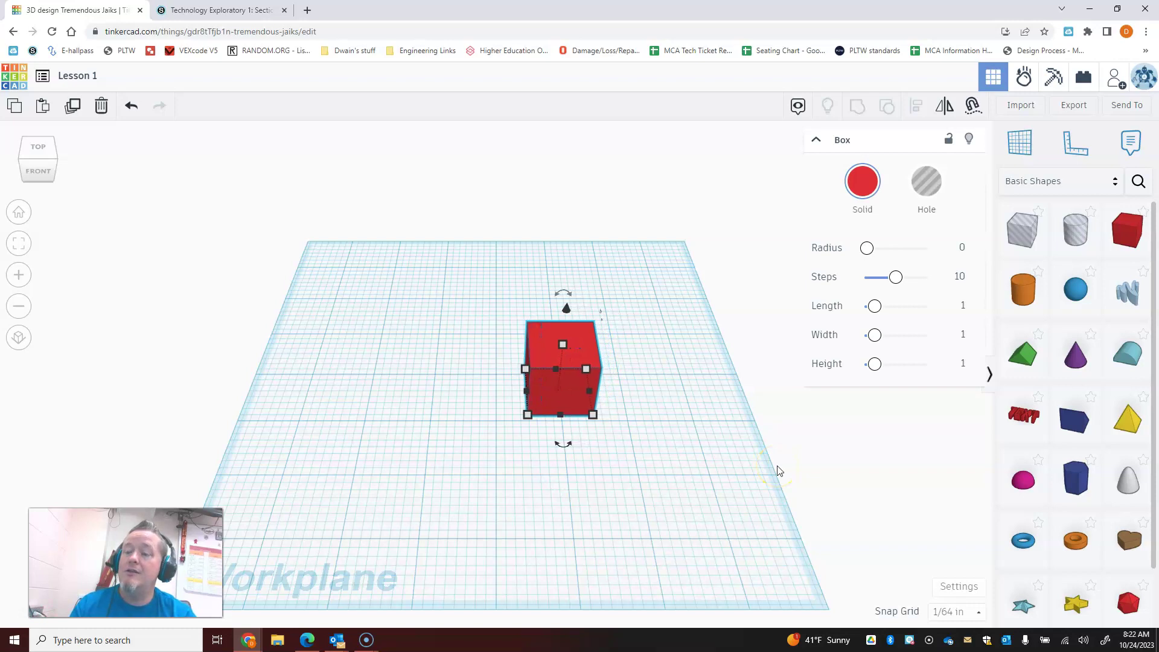
{"action": "key", "text": "Left"}
{"action": "key", "text": "Left"}
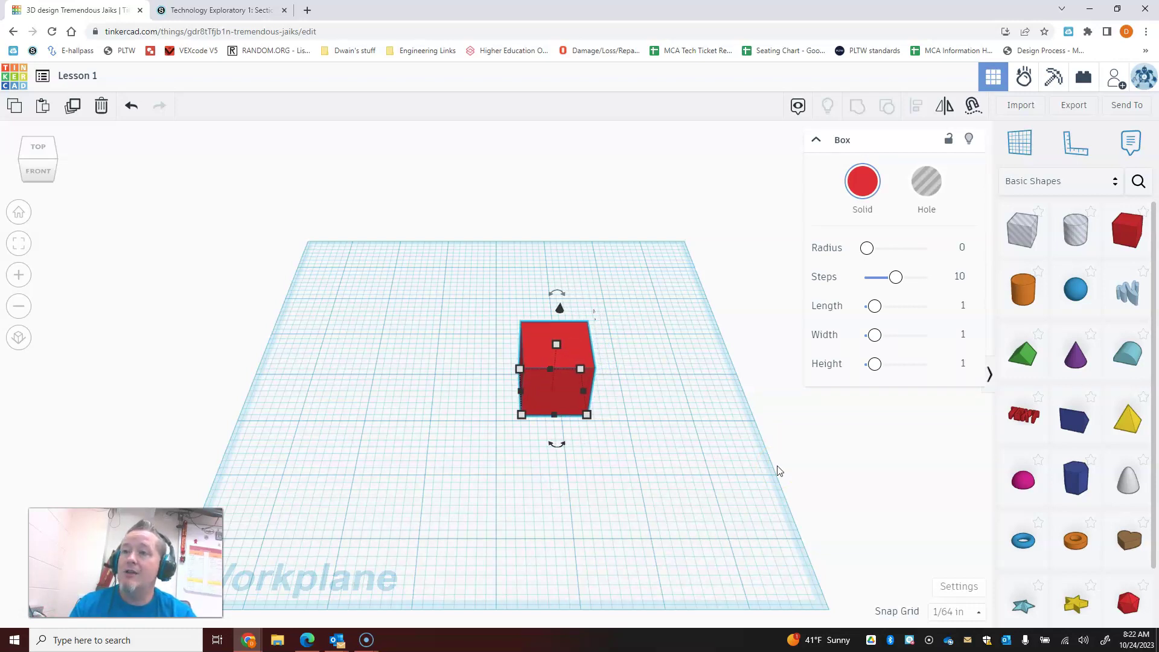
Set the snap grid to 1/8 in and nudge the red box further left toward the workplane's middle.
{"action": "left_click", "coordinate": [1075, 619]}
{"action": "left_click", "coordinate": [957, 612]}
{"action": "left_click", "coordinate": [945, 523]}
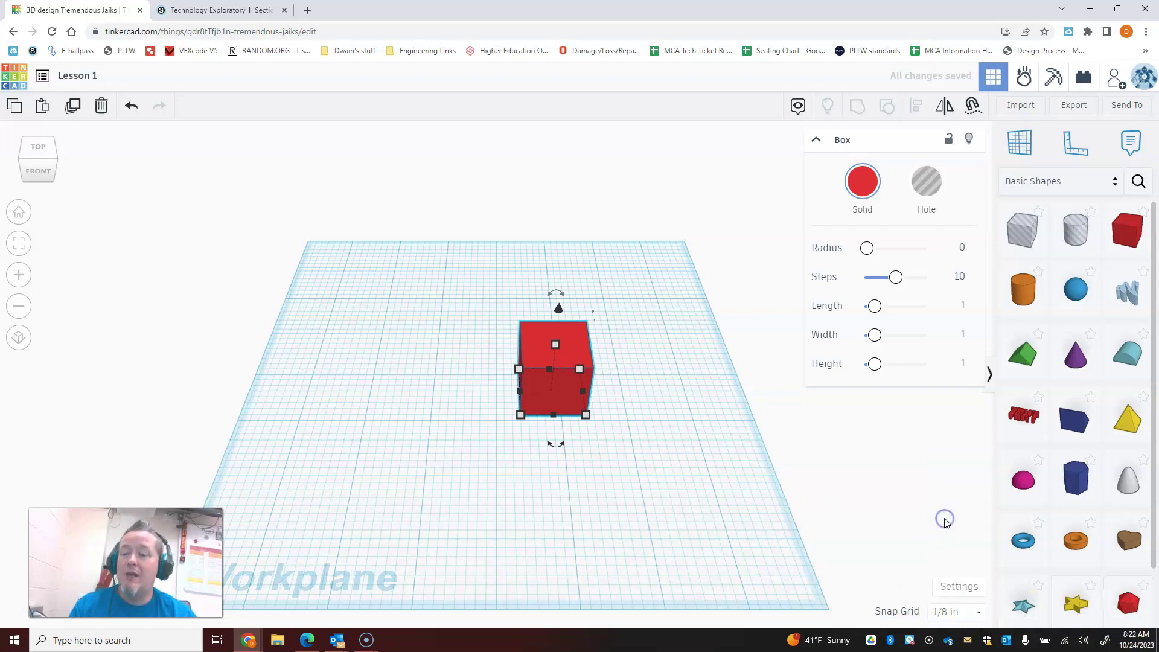
{"action": "key", "text": "Left"}
{"action": "key", "text": "Left"}
{"action": "key", "text": "Left"}
{"action": "key", "text": "Left"}
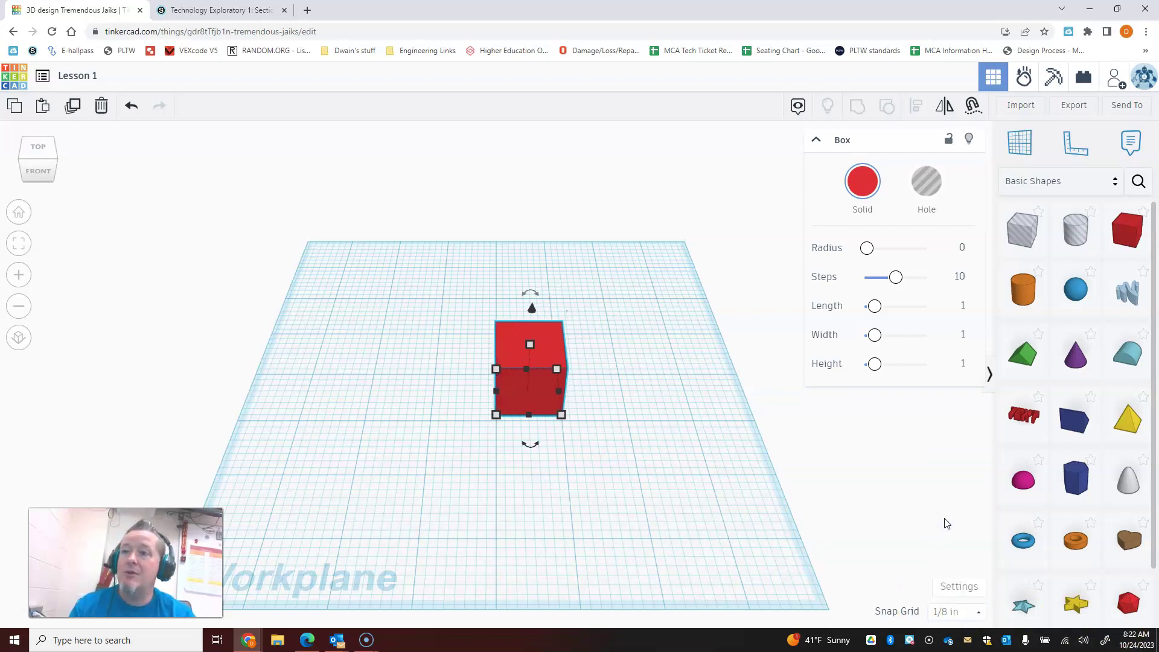
Set the snap grid to 1/2 in and nudge the red box into the left half of the workplane.
{"action": "left_click", "coordinate": [941, 611]}
{"action": "left_click", "coordinate": [961, 563]}
{"action": "key", "text": "Left"}
{"action": "key", "text": "Left"}
{"action": "key", "text": "Left"}
{"action": "key", "text": "Left"}
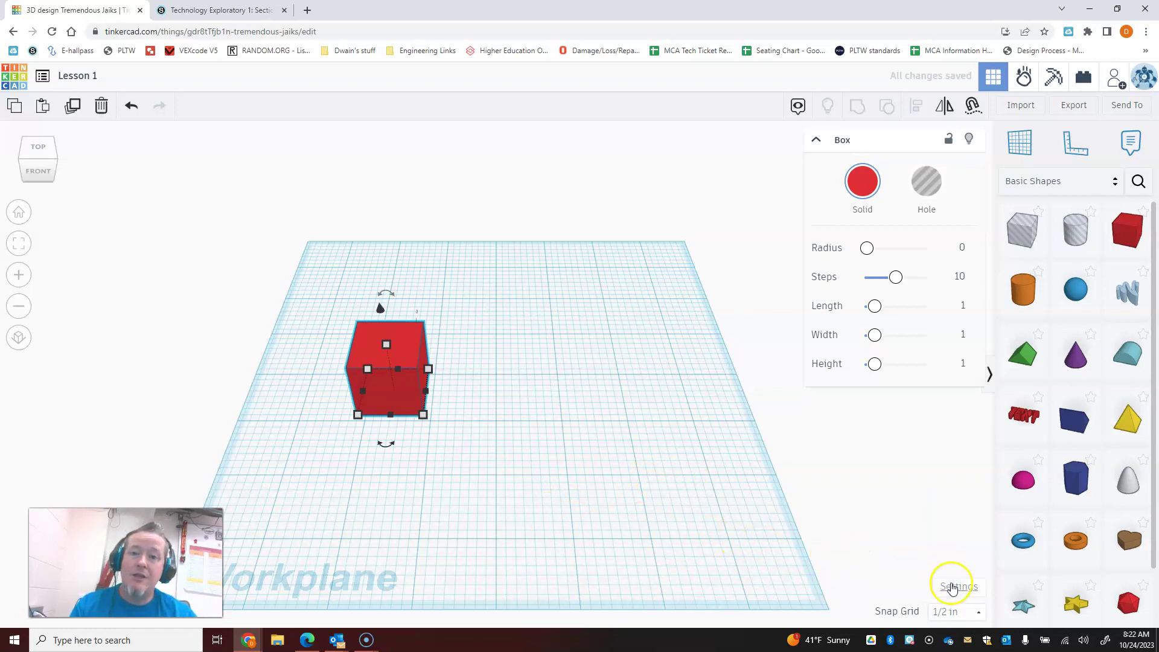
Switch the workspace units to Millimeters and back to Inches (Default), and close the workspace settings.
{"action": "left_click", "coordinate": [953, 588]}
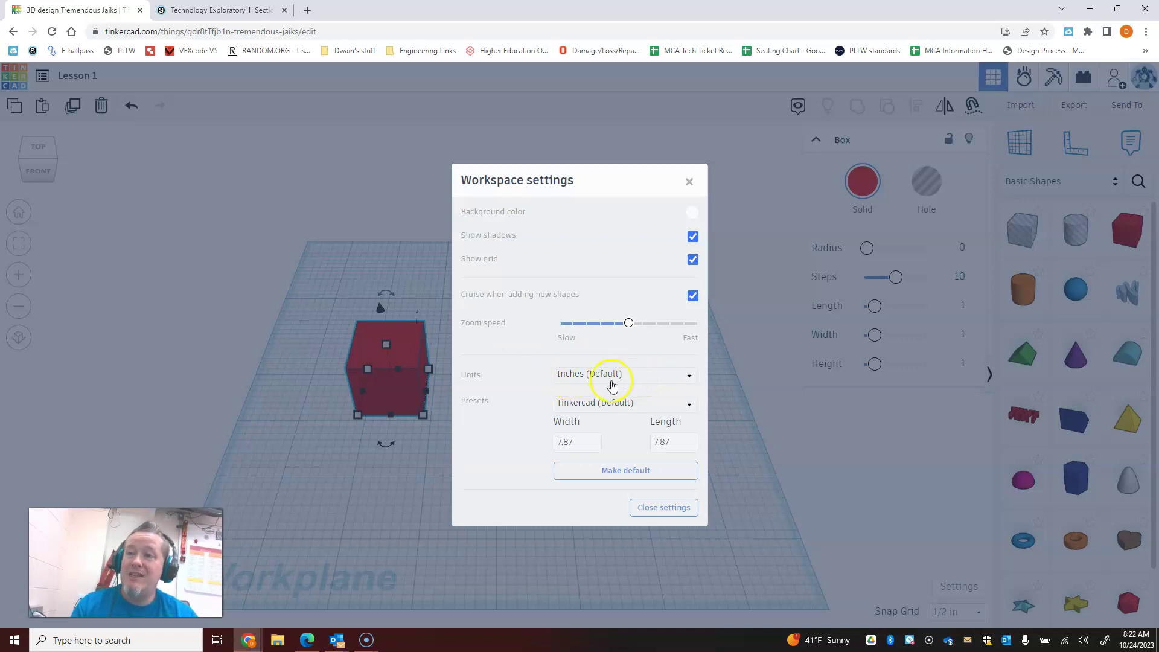
{"action": "left_click", "coordinate": [561, 376]}
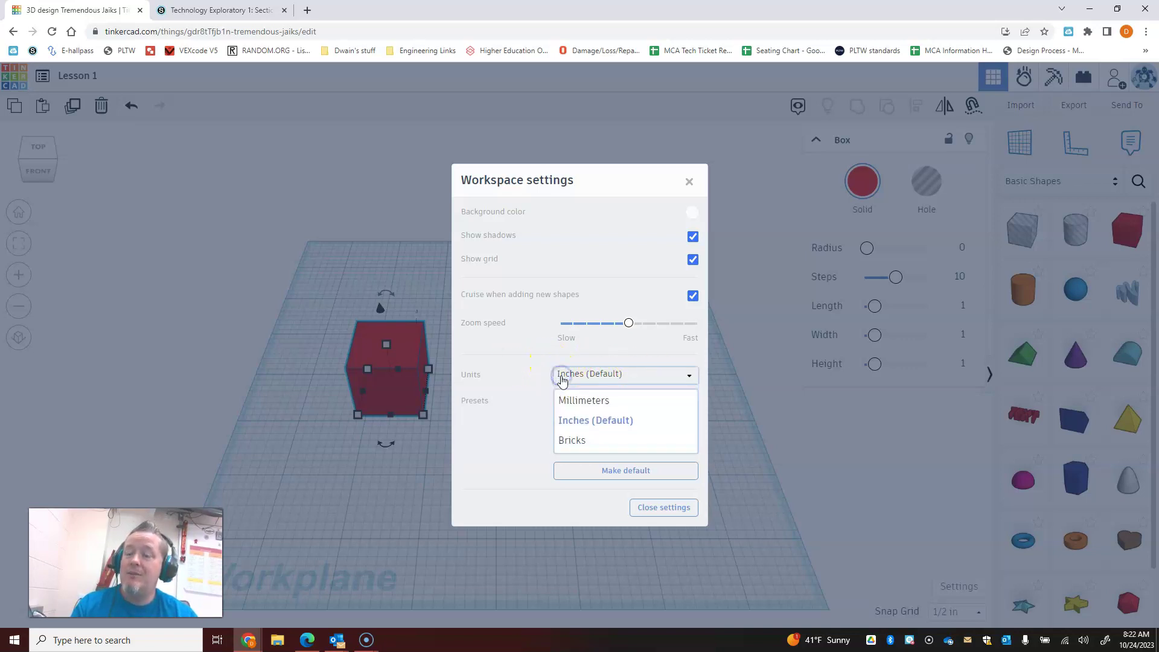
{"action": "left_click", "coordinate": [572, 399]}
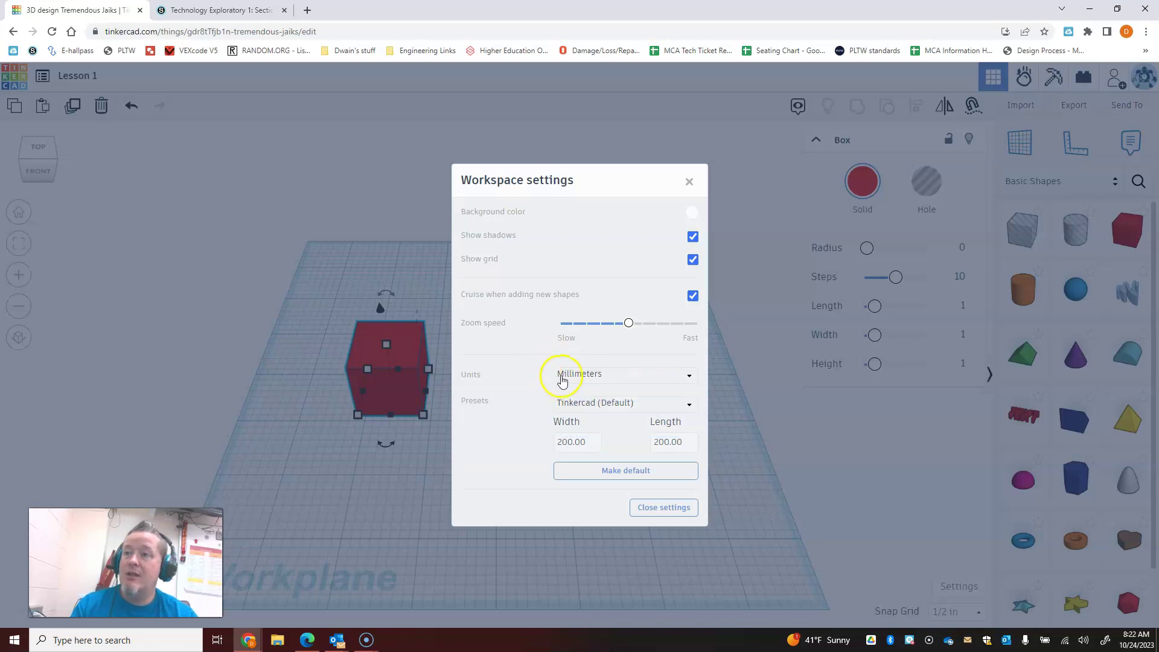
{"action": "left_click", "coordinate": [563, 375]}
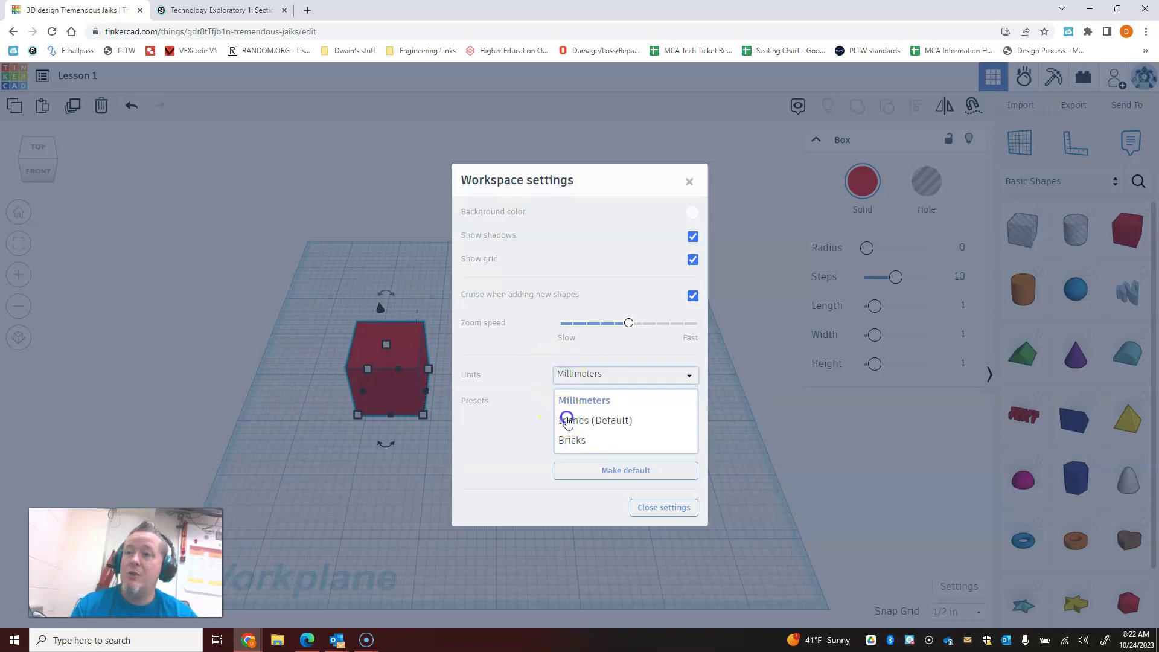
{"action": "left_click", "coordinate": [567, 420]}
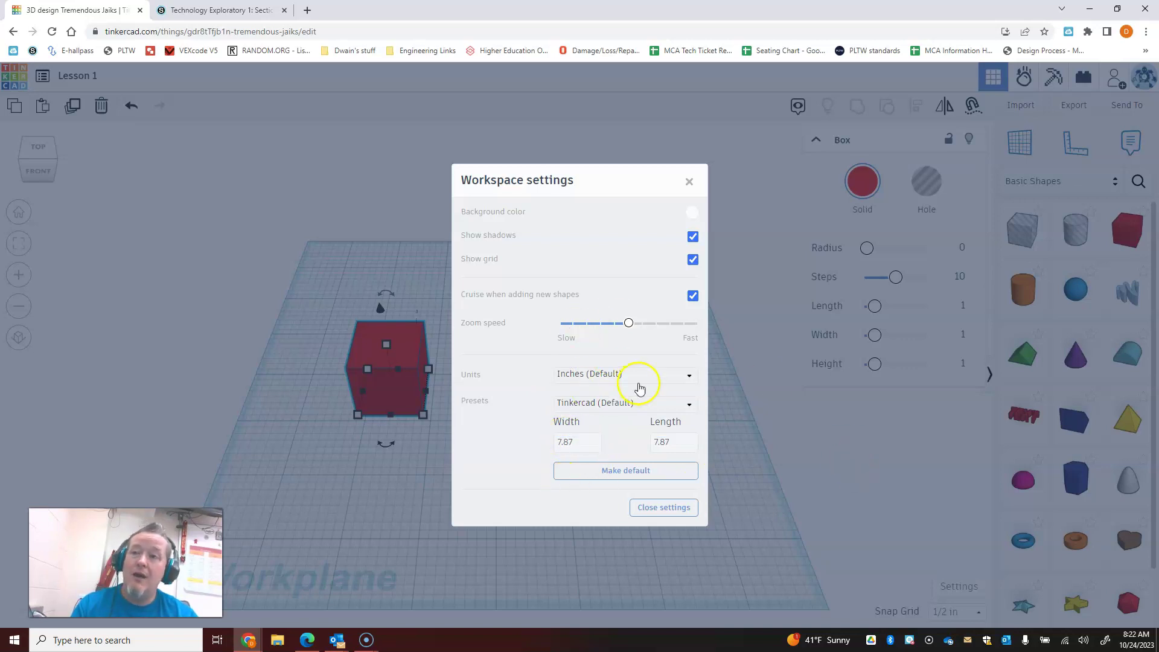
{"action": "left_click", "coordinate": [663, 508]}
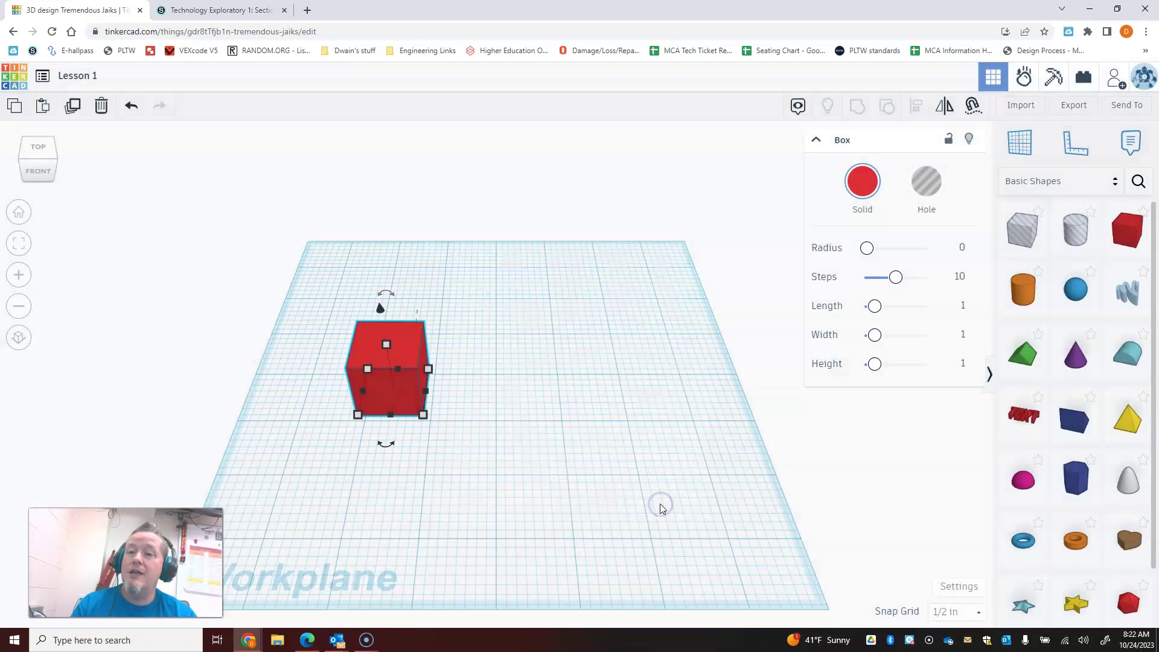
Restore the snap grid to 1/8 in and delete the red box from the workplane.
{"action": "left_click", "coordinate": [939, 608]}
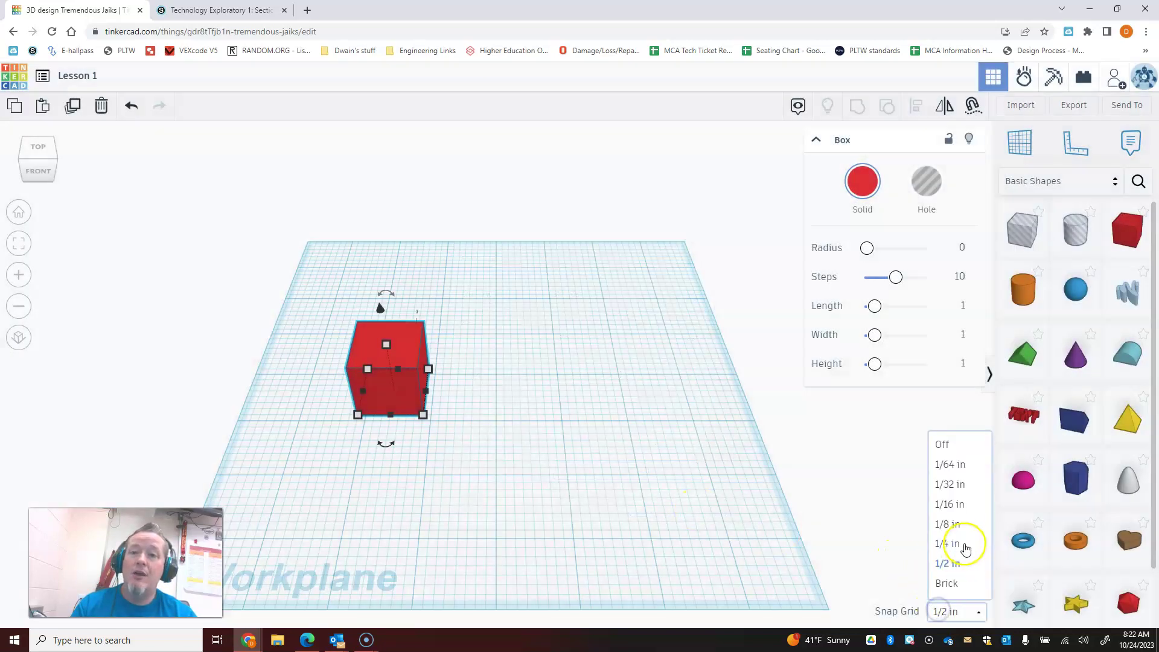
{"action": "left_click", "coordinate": [961, 531]}
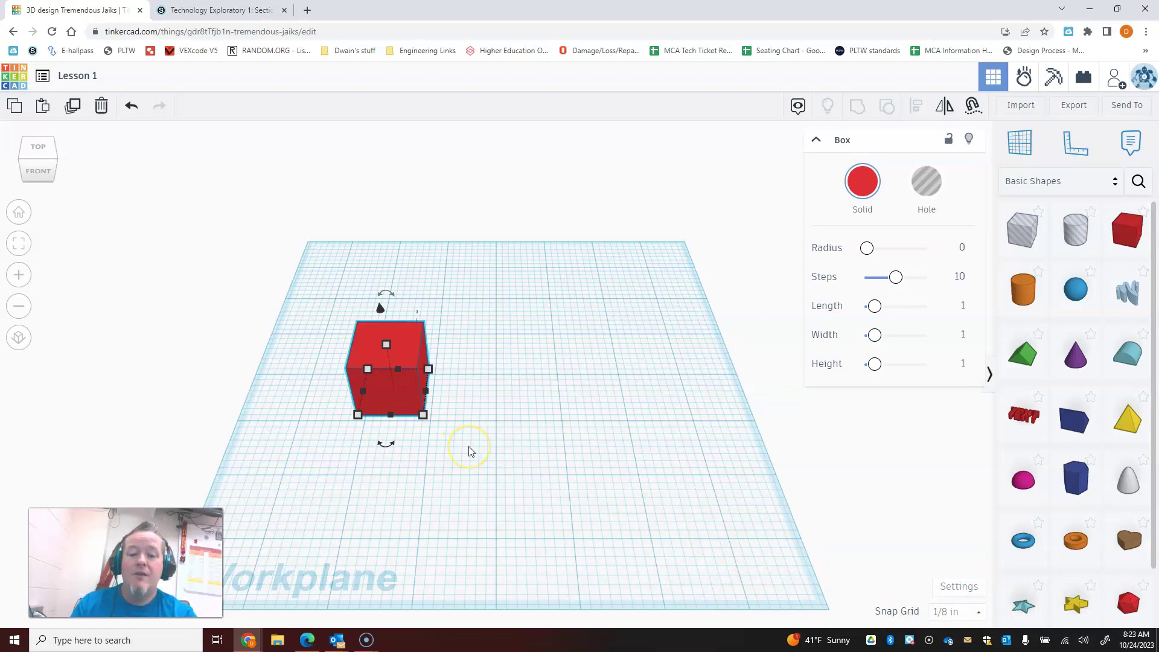
{"action": "key", "text": "Delete"}
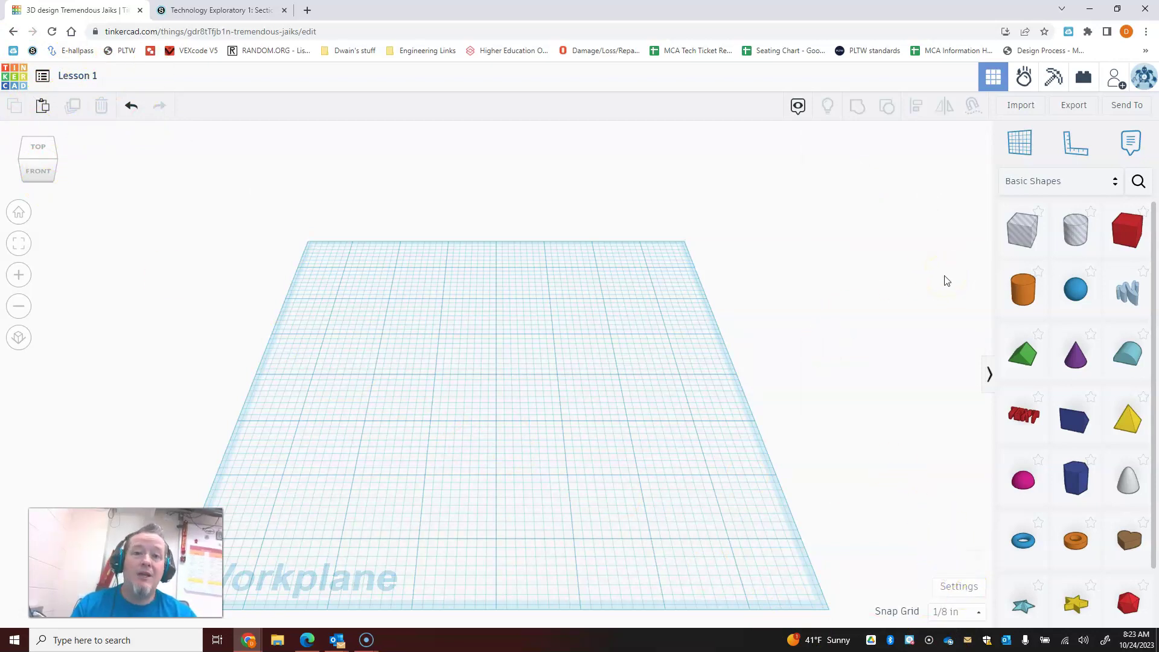
Place a yellow star near the workplane's back-left corner and a ruler at its front-left corner.
{"action": "left_click_drag", "start_coordinate": [1074, 602], "coordinate": [389, 324]}
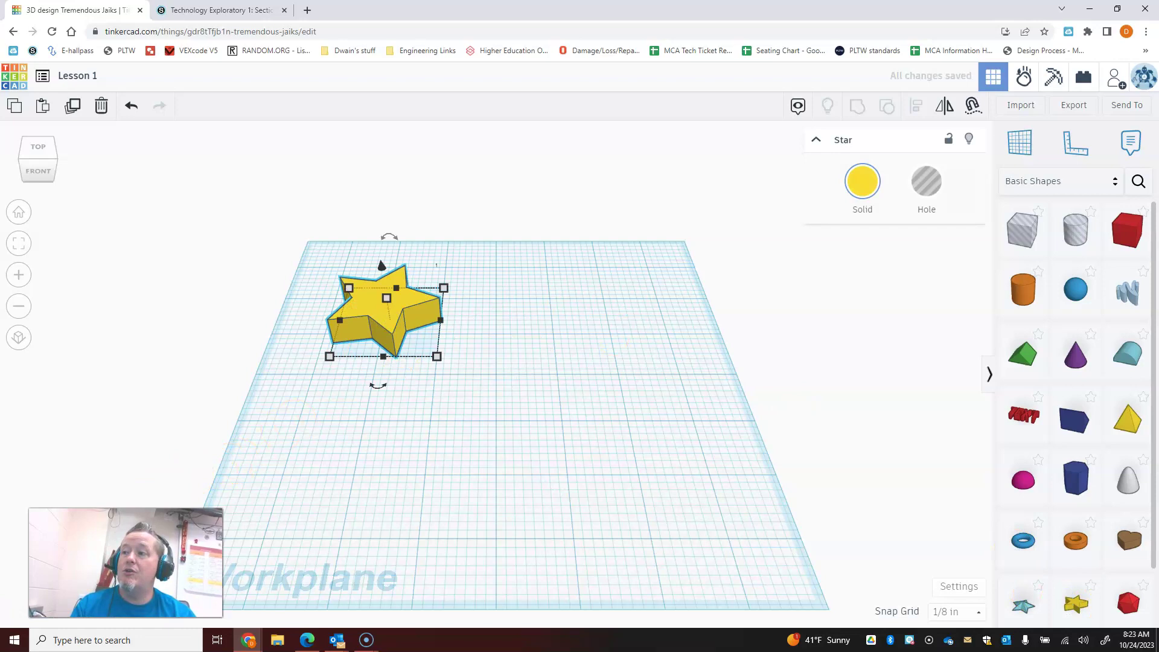
{"action": "left_click_drag", "start_coordinate": [125, 563], "coordinate": [881, 473]}
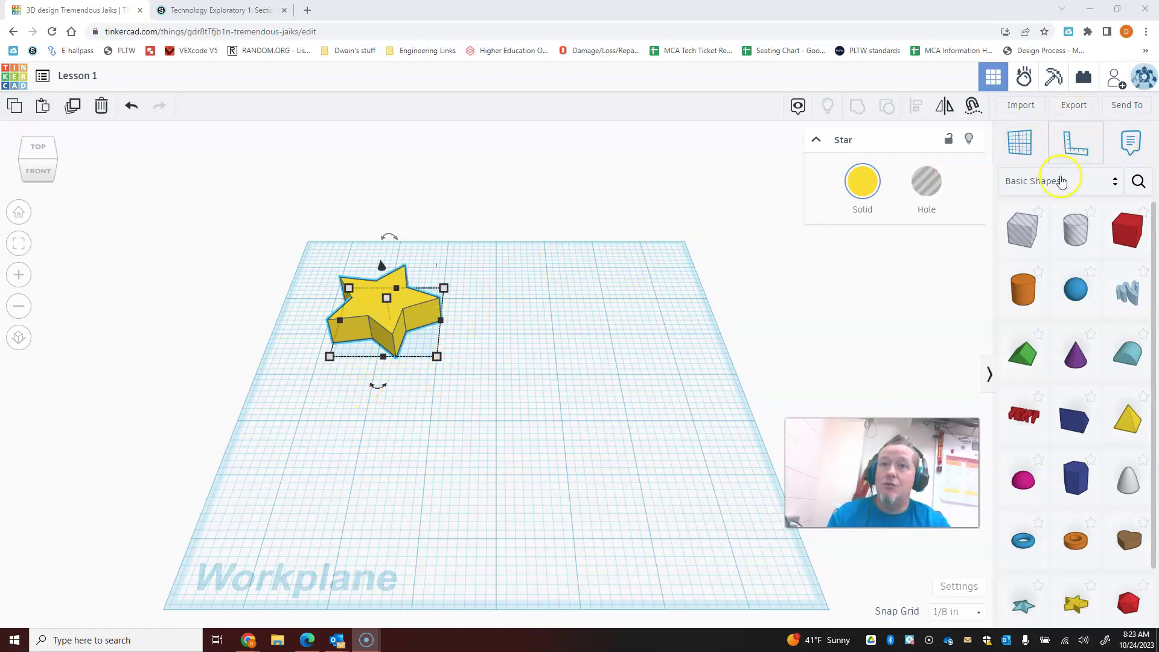
{"action": "left_click", "coordinate": [1074, 154]}
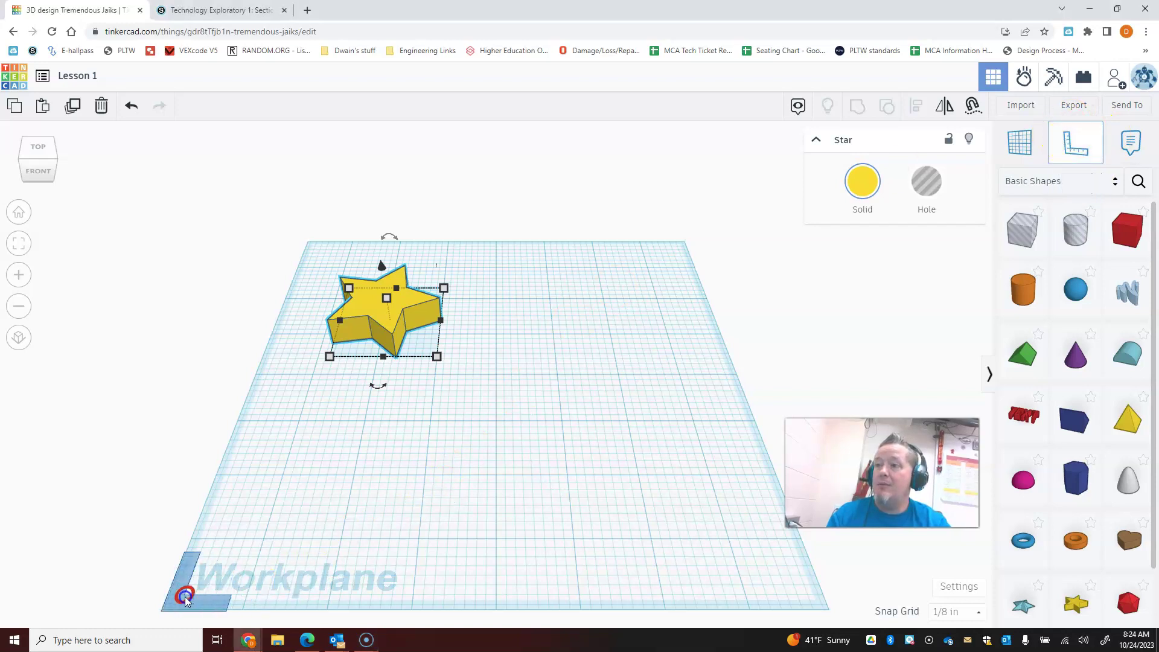
{"action": "left_click", "coordinate": [185, 596]}
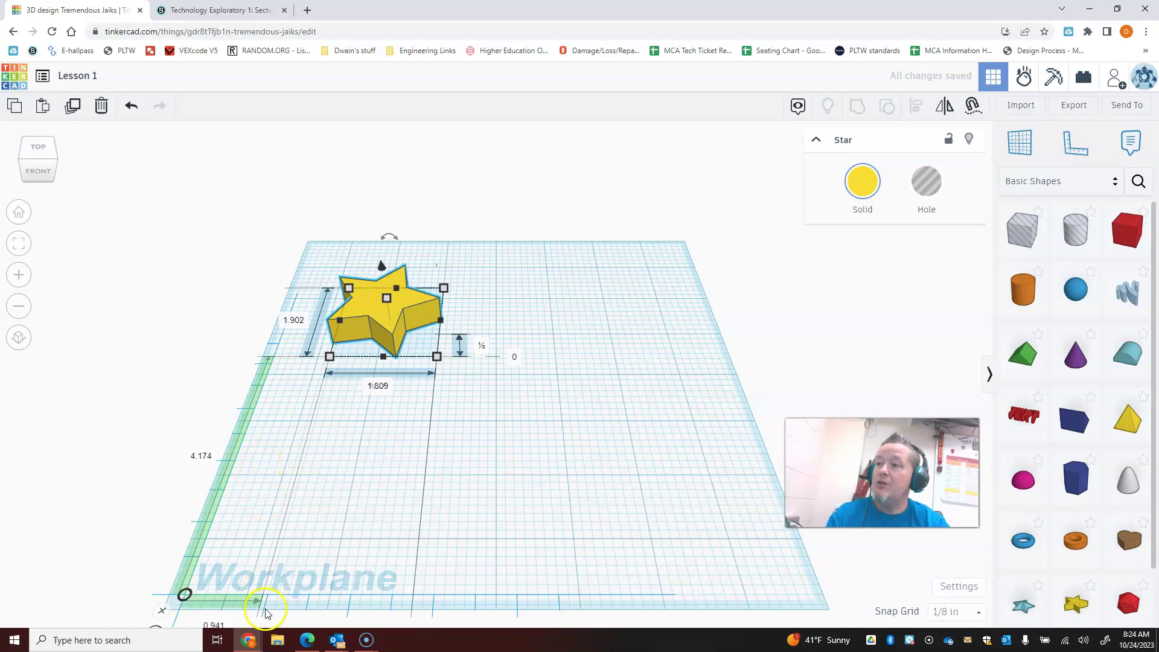
{"action": "right_click_drag", "start_coordinate": [339, 554], "coordinate": [300, 538]}
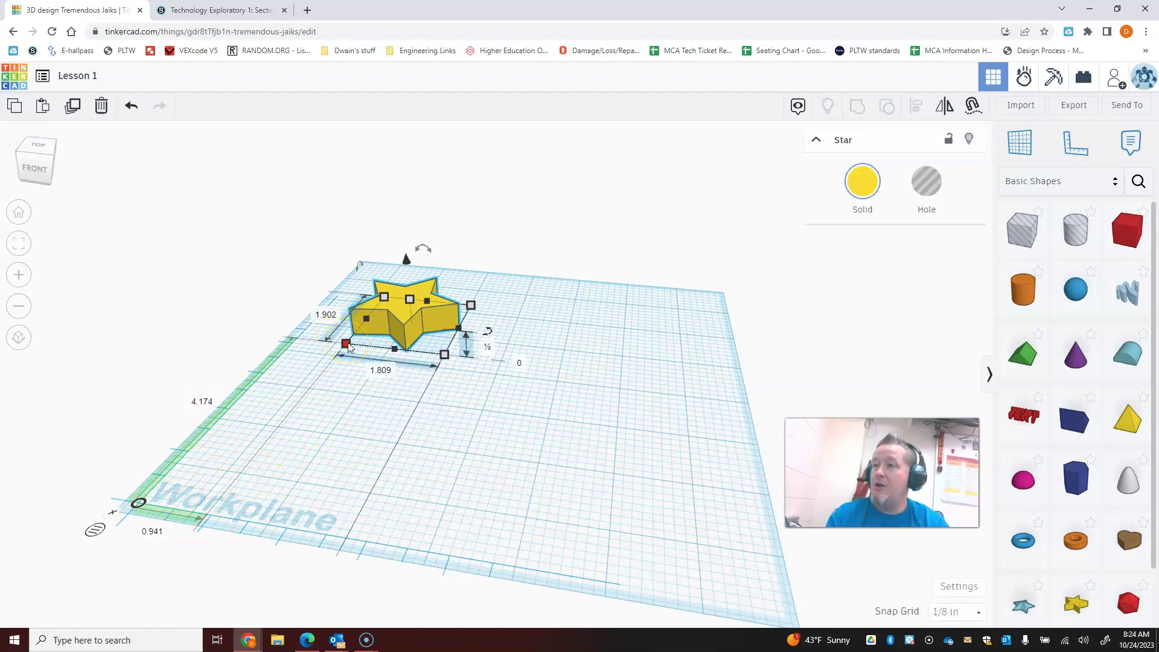
{"action": "left_click", "coordinate": [142, 506]}
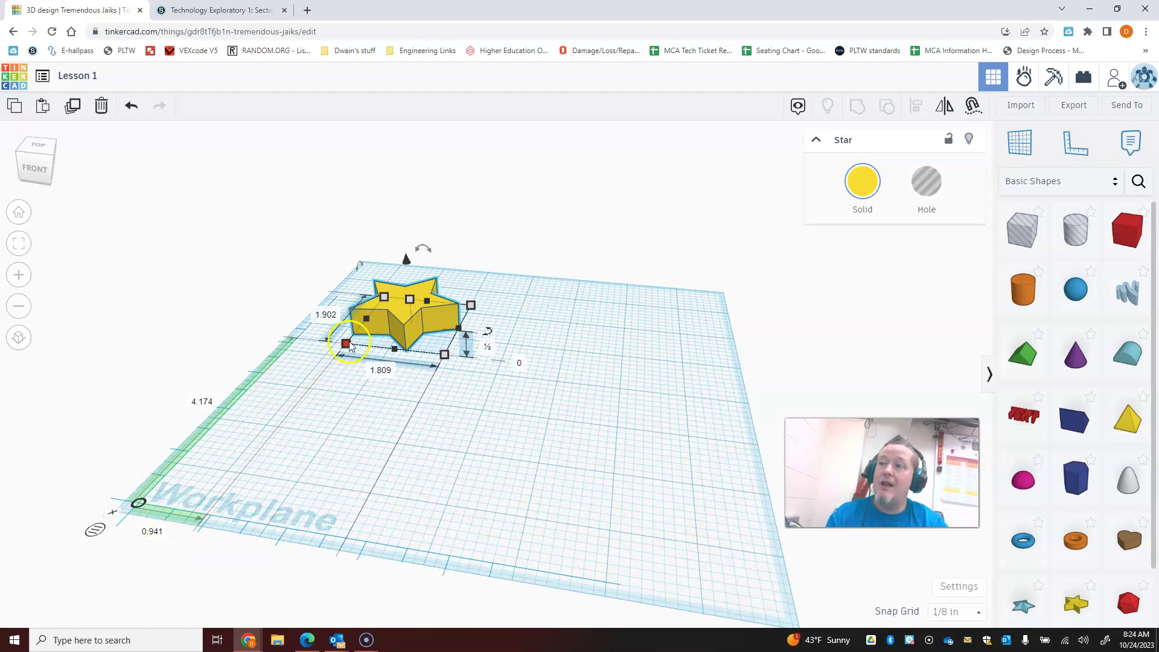
{"action": "mouse_move", "coordinate": [305, 441]}
{"action": "right_mouse_down"}
{"action": "mouse_move", "coordinate": [316, 517]}
{"action": "mouse_move", "coordinate": [318, 458]}
{"action": "right_mouse_up"}
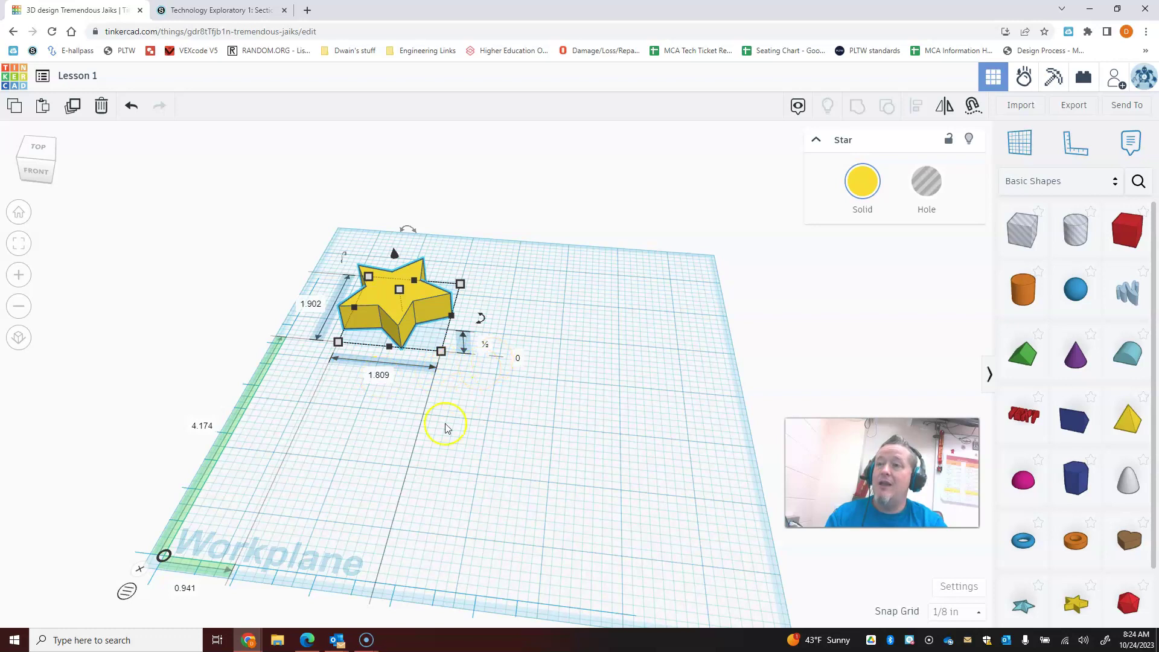
{"action": "right_click_drag", "start_coordinate": [447, 425], "coordinate": [452, 423]}
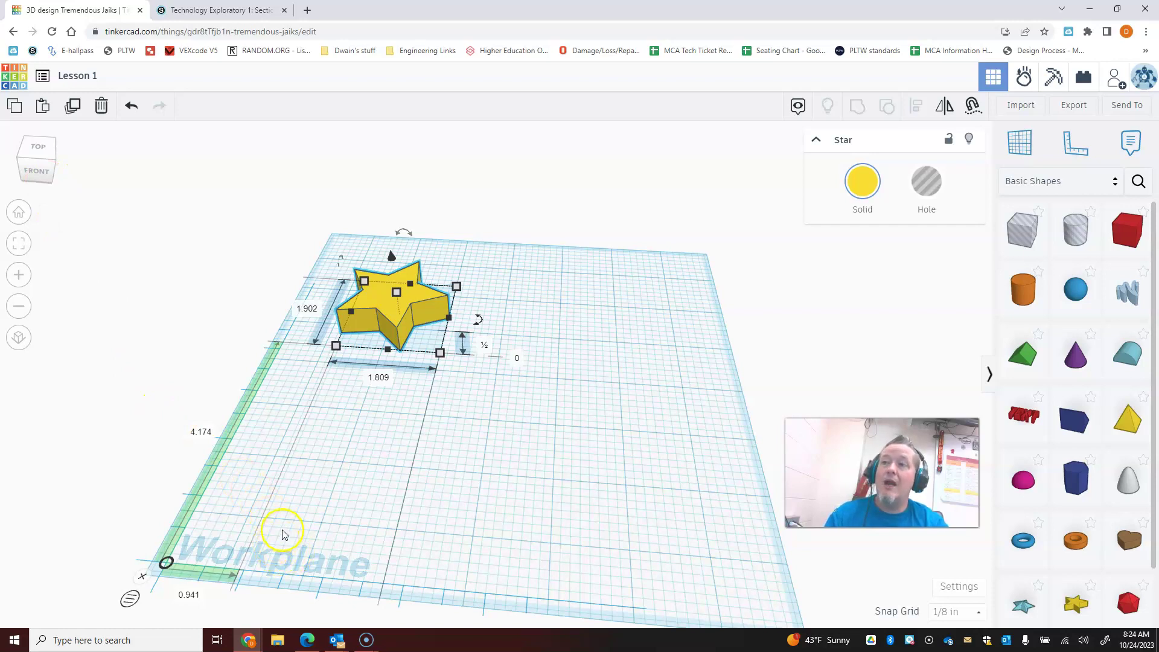
Switch to Schoology, open the TinkerCad - Lesson 1 assignment, read the required object dimensions, and return to Tinkercad.
{"action": "left_click", "coordinate": [216, 12]}
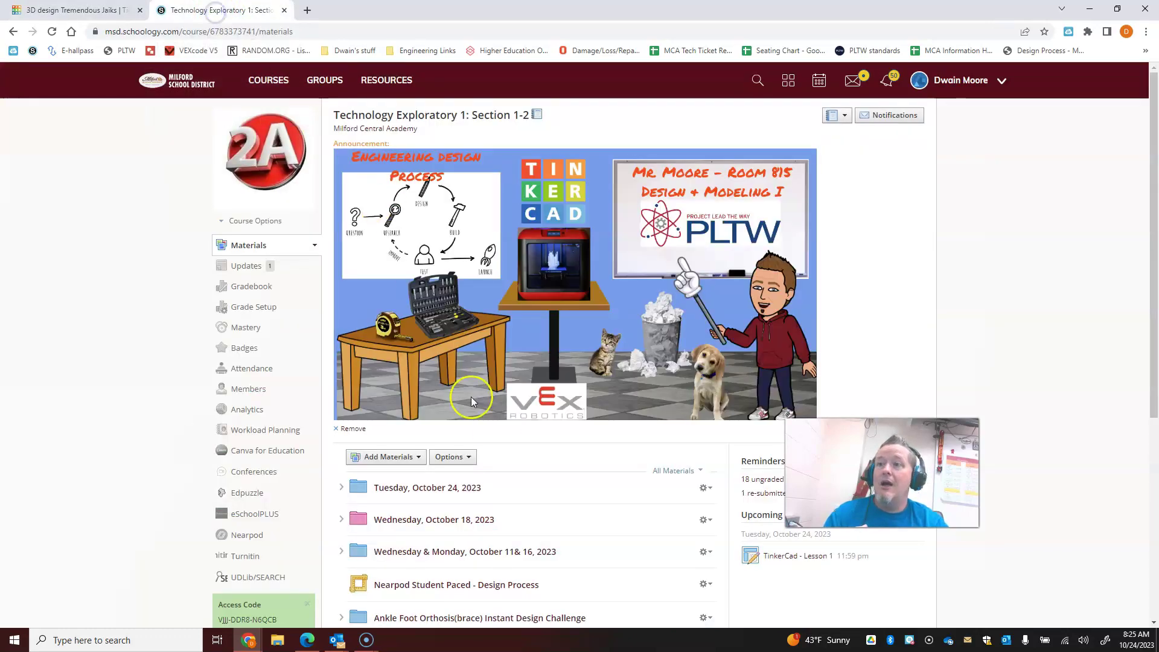
{"action": "left_click", "coordinate": [812, 555]}
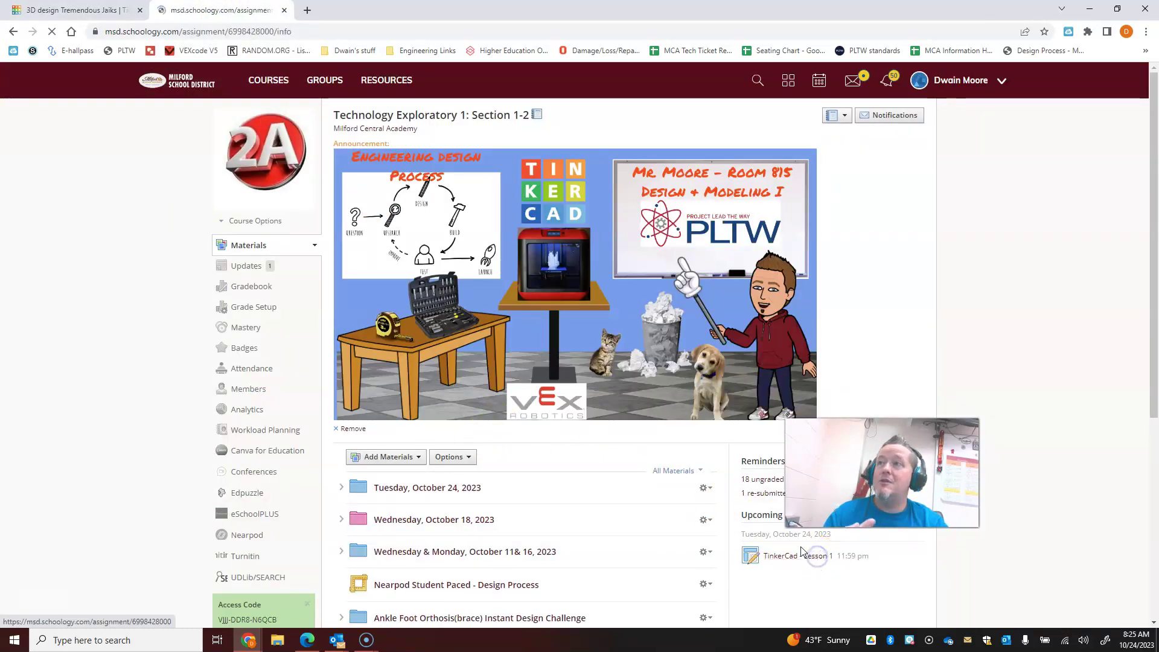
{"action": "scroll", "coordinate": [404, 381], "scroll_direction": "down", "scroll_amount": 4}
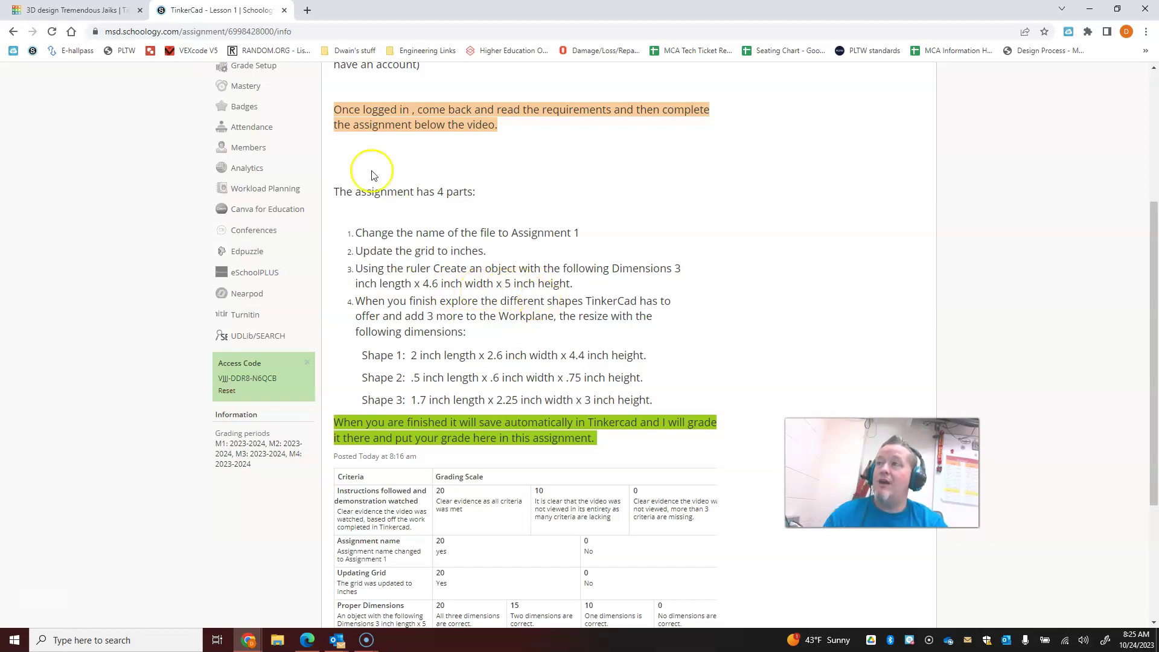
{"action": "left_click", "coordinate": [78, 14]}
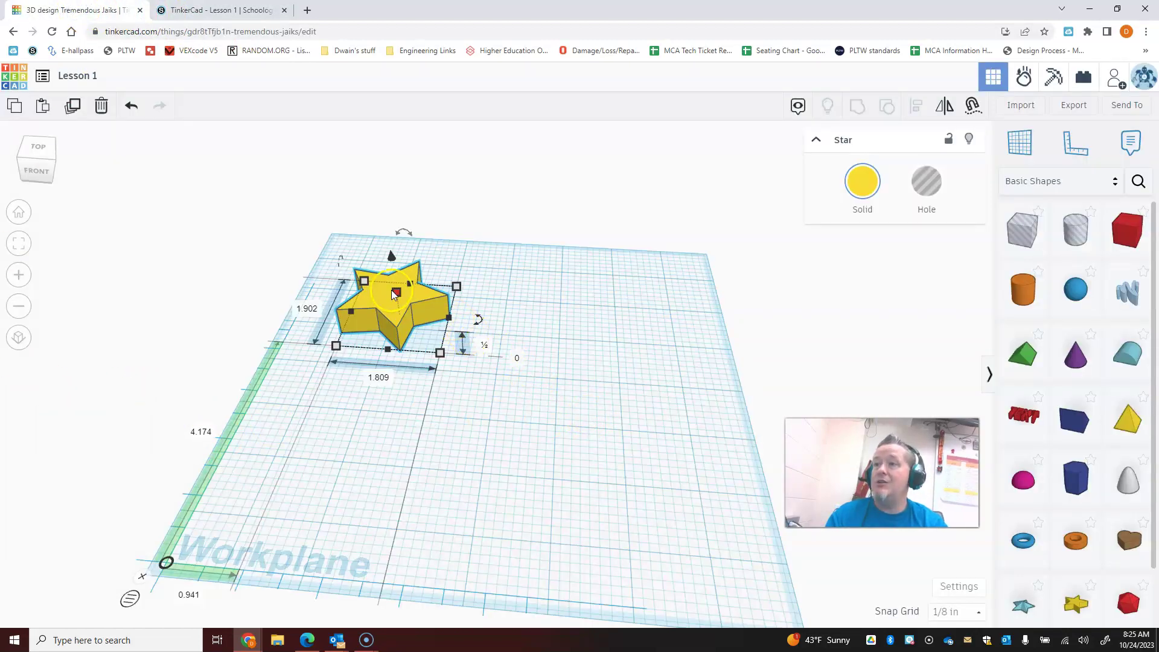
Raise the yellow star and set its height to 5 in.
{"action": "left_click_drag", "start_coordinate": [396, 294], "coordinate": [413, 263]}
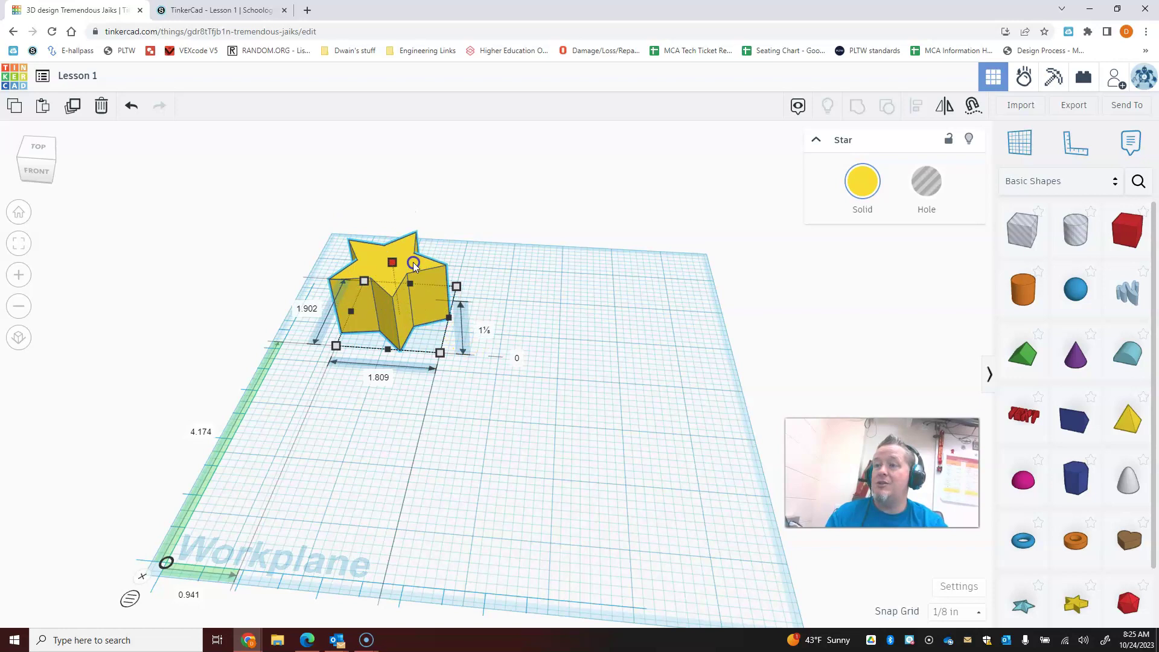
{"action": "left_click", "coordinate": [486, 331]}
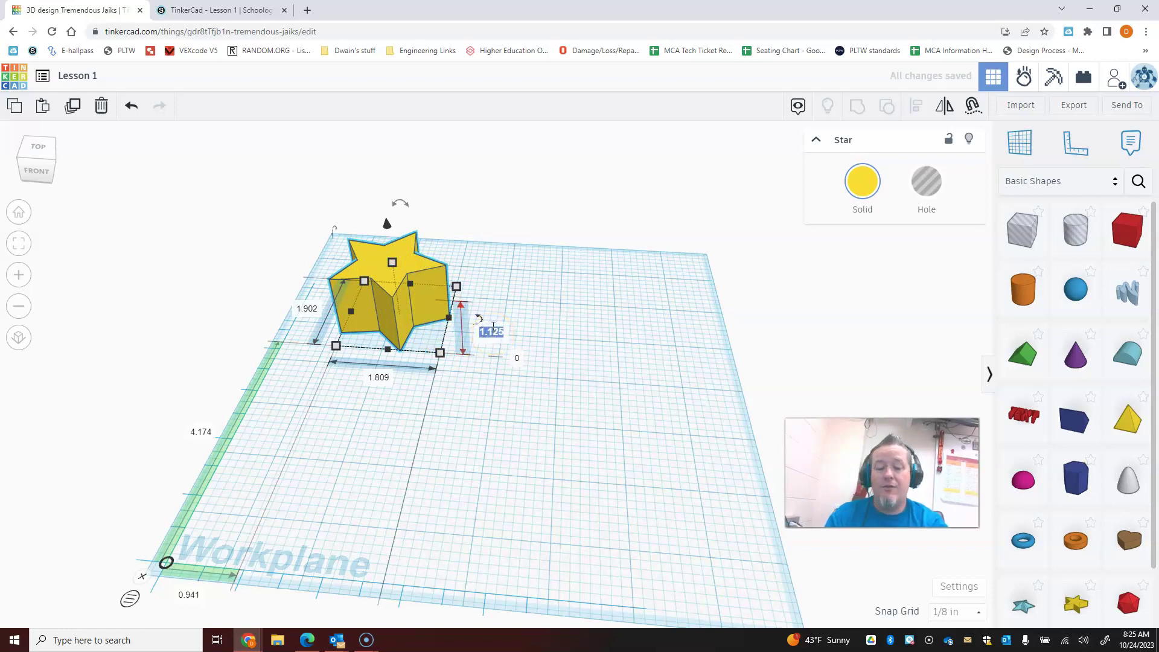
{"action": "type", "text": "5"}
{"action": "key", "text": "Return"}
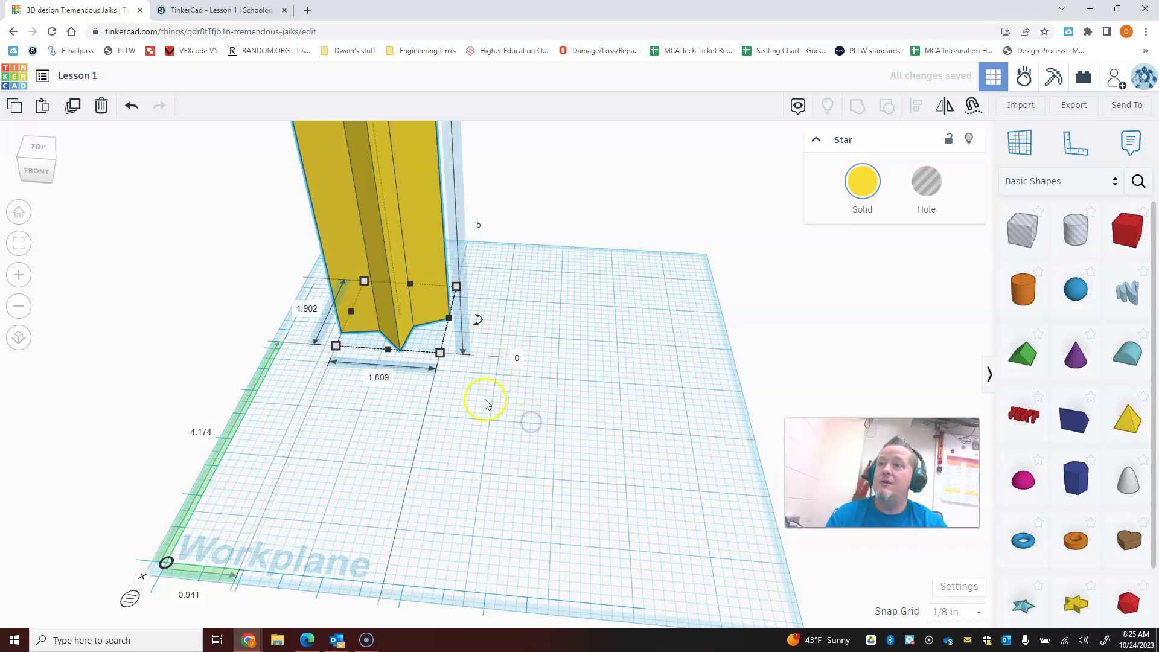
Recheck the dimensions in the Schoology assignment and set the star's width to 4.6 in and length to 3 in in Tinkercad.
{"action": "left_click", "coordinate": [220, 7]}
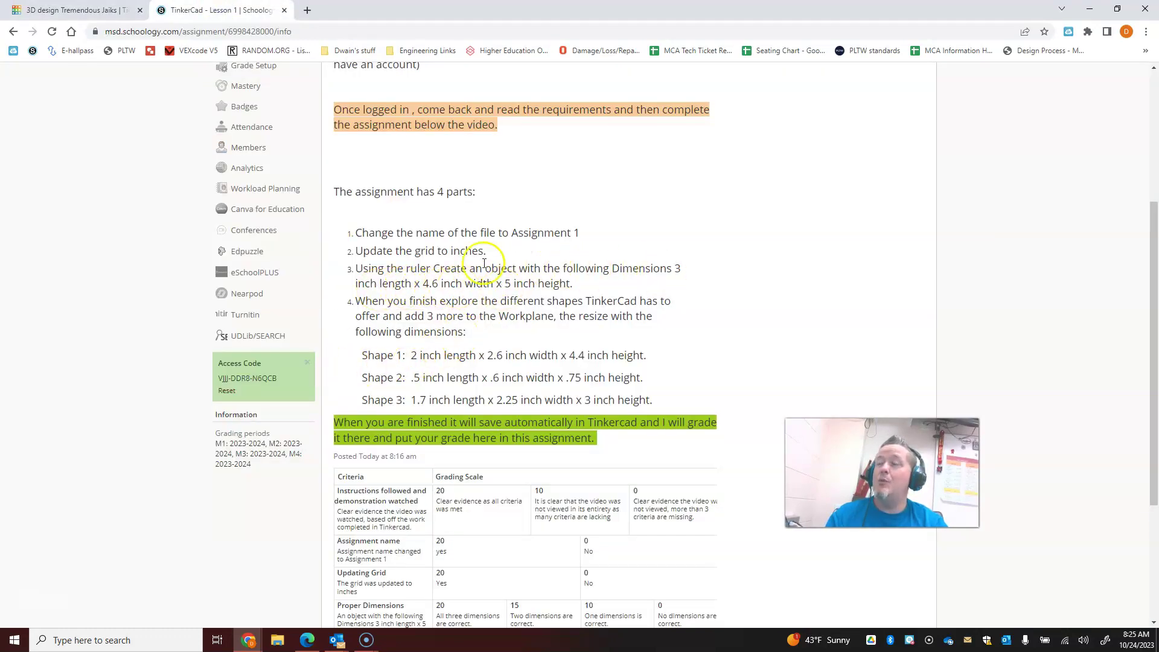
{"action": "left_click", "coordinate": [89, 9]}
{"action": "left_click", "coordinate": [381, 378]}
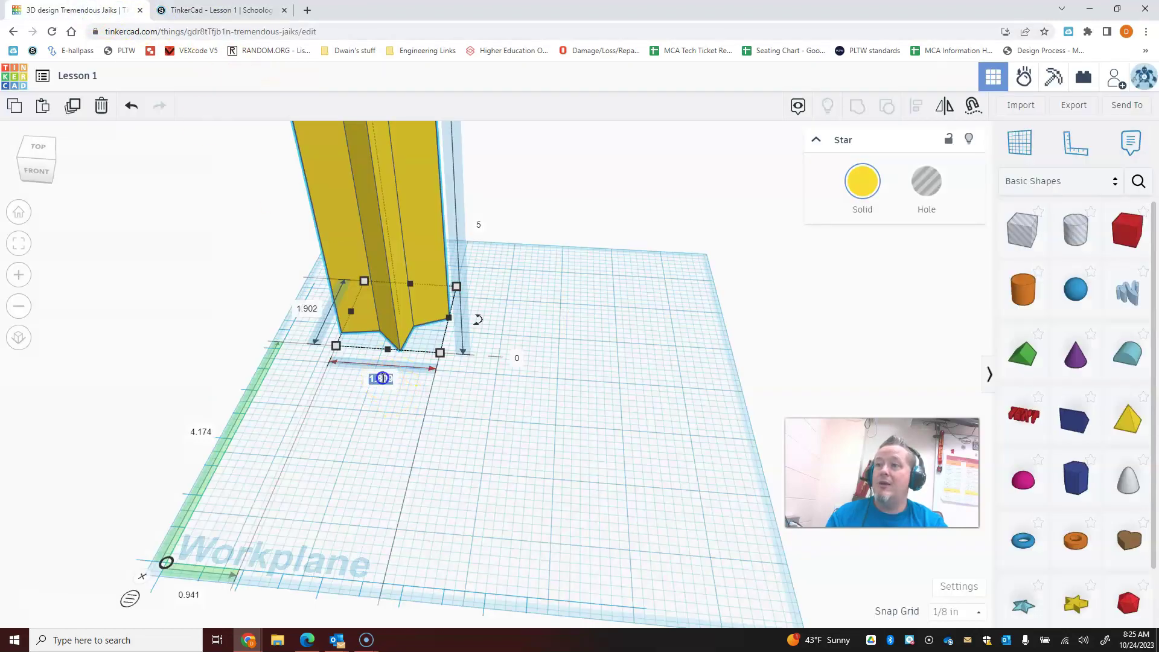
{"action": "type", "text": "4"}
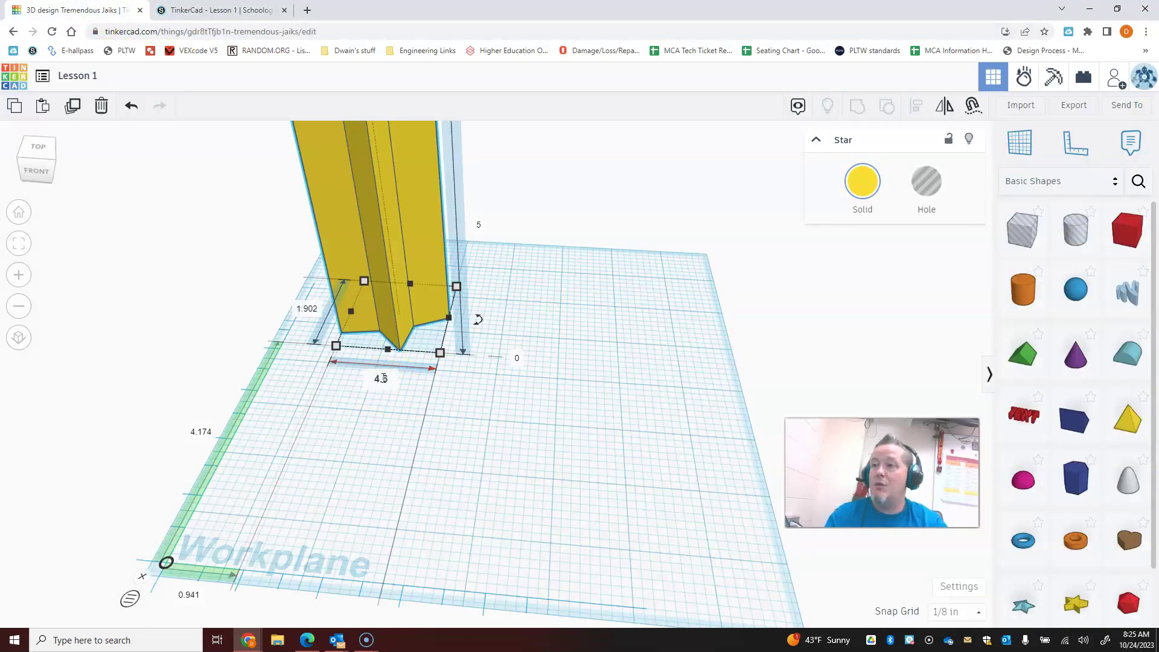
{"action": "type", "text": ".6"}
{"action": "key", "text": "Return"}
{"action": "left_click", "coordinate": [308, 308]}
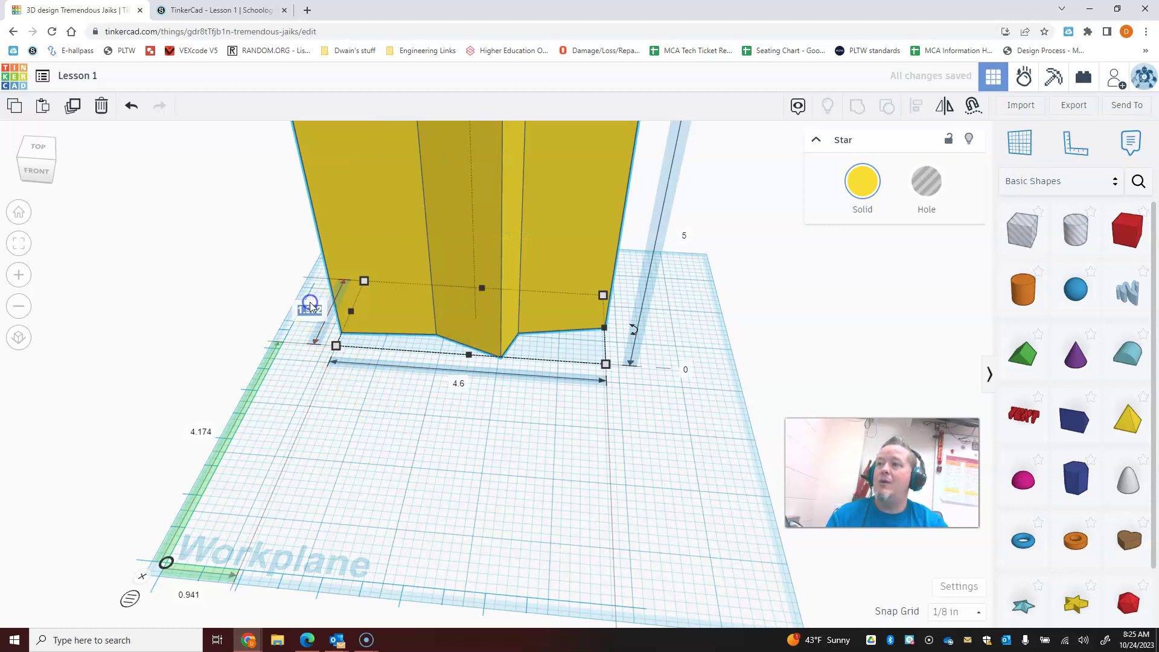
{"action": "type", "text": "3"}
{"action": "key", "text": "Return"}
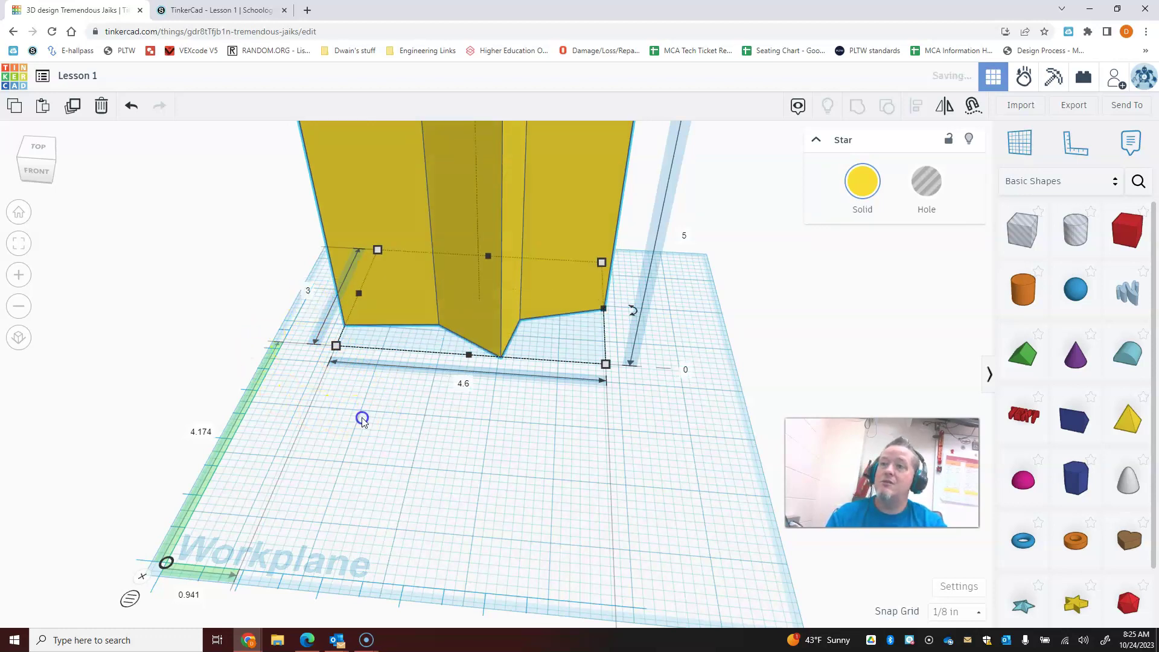
Move the resized star off the workplane, beyond its back-left corner.
{"action": "mouse_move", "coordinate": [422, 411]}
{"action": "right_mouse_down"}
{"action": "mouse_move", "coordinate": [407, 422]}
{"action": "mouse_move", "coordinate": [430, 418]}
{"action": "mouse_move", "coordinate": [378, 415]}
{"action": "mouse_move", "coordinate": [418, 425]}
{"action": "right_mouse_up"}
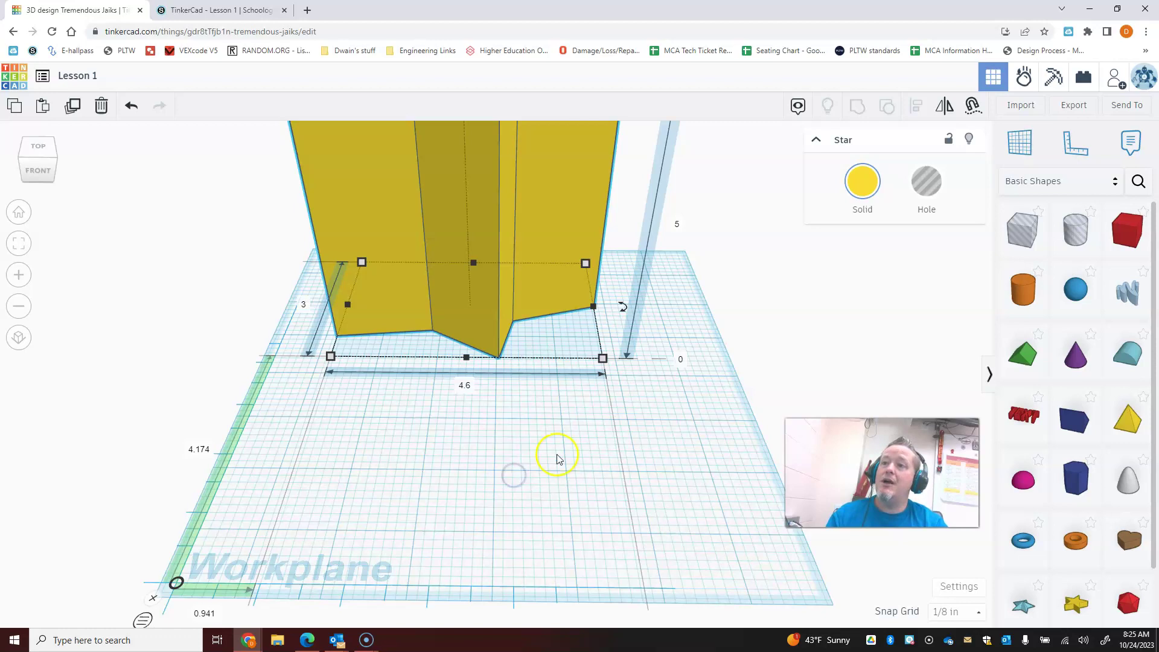
{"action": "left_click", "coordinate": [614, 451]}
{"action": "left_click_drag", "start_coordinate": [465, 216], "coordinate": [151, 158]}
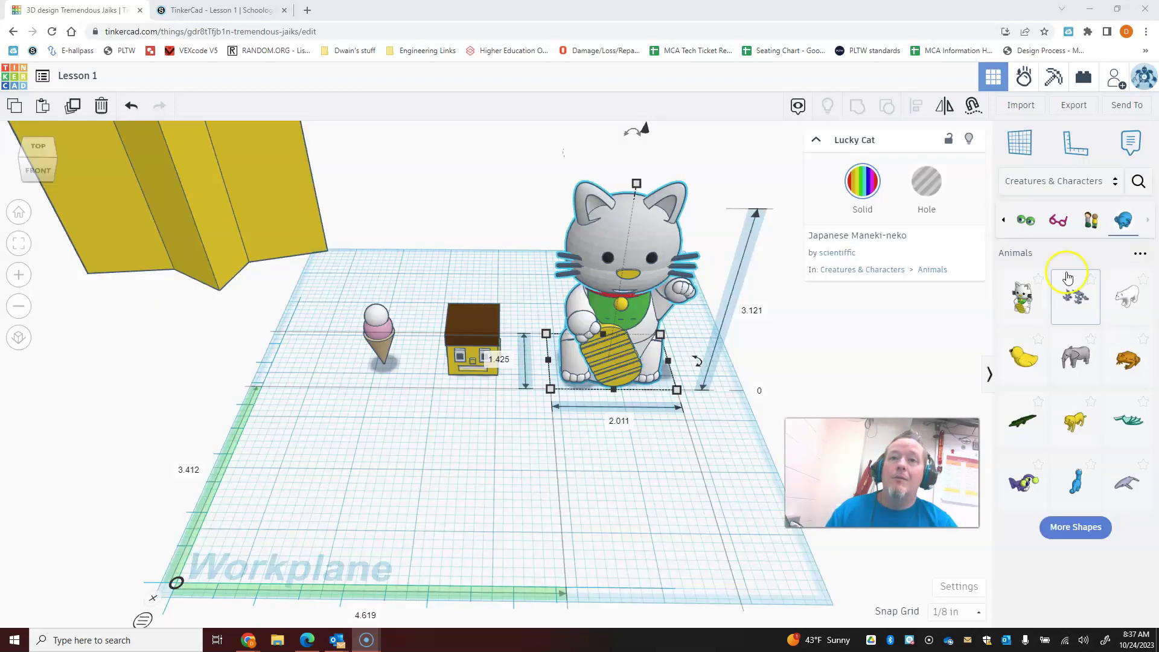
Place a toilet paper roll from the Everyday Objects shapes on the workplane and delete it.
{"action": "left_click", "coordinate": [1114, 180]}
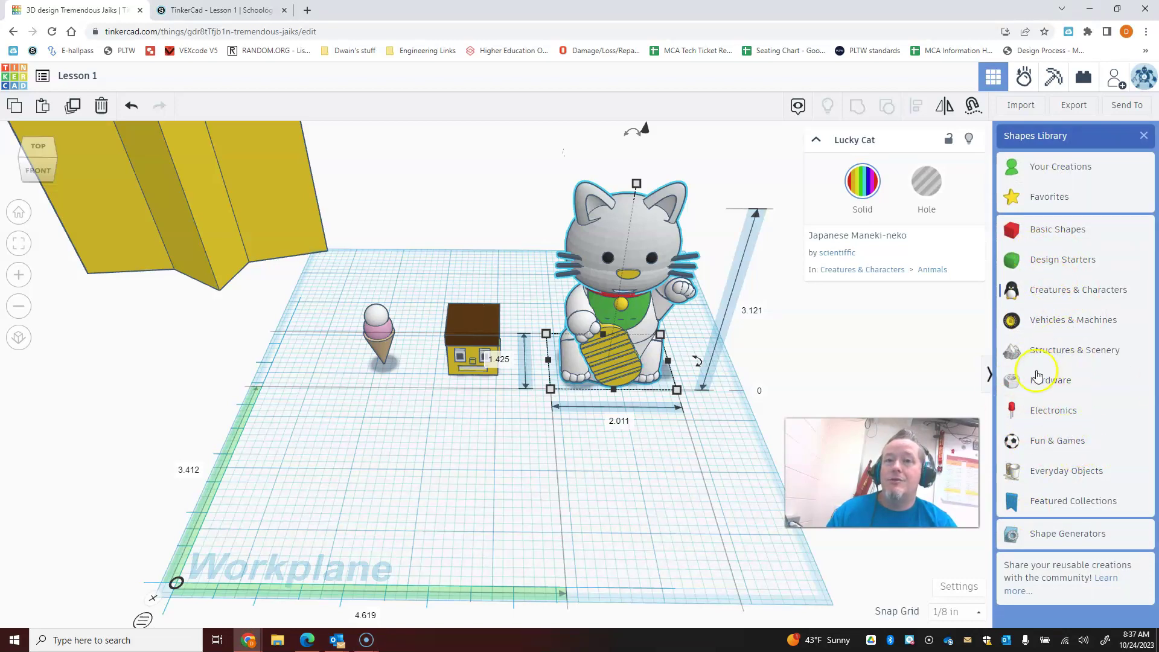
{"action": "left_click", "coordinate": [1033, 466]}
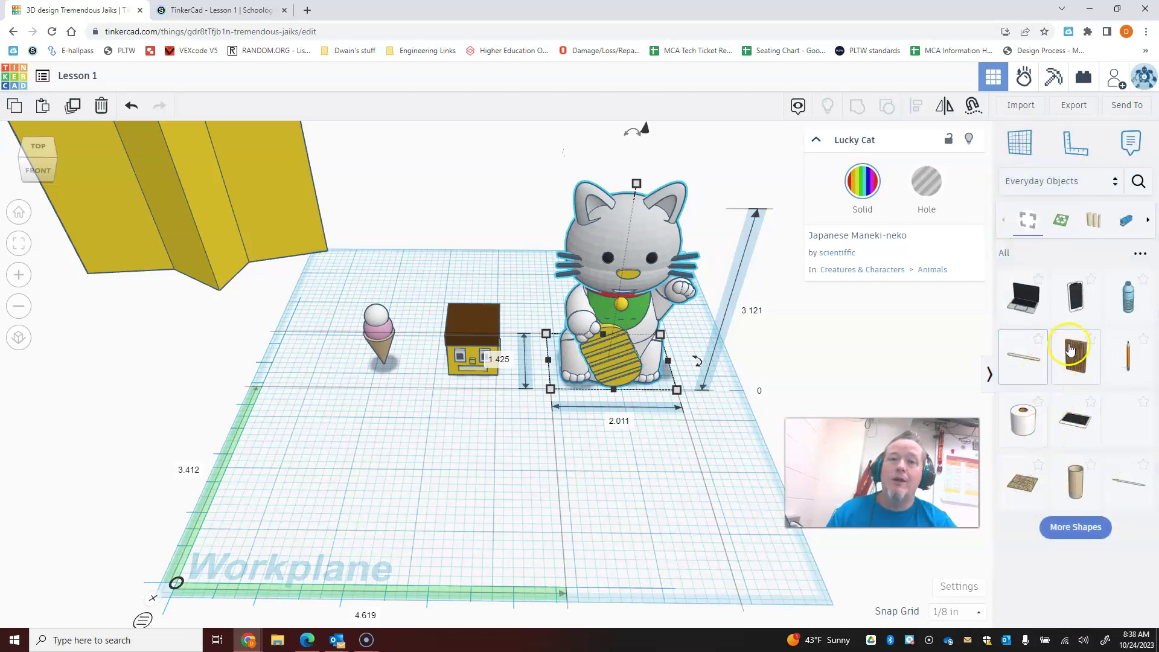
{"action": "left_click", "coordinate": [1020, 423]}
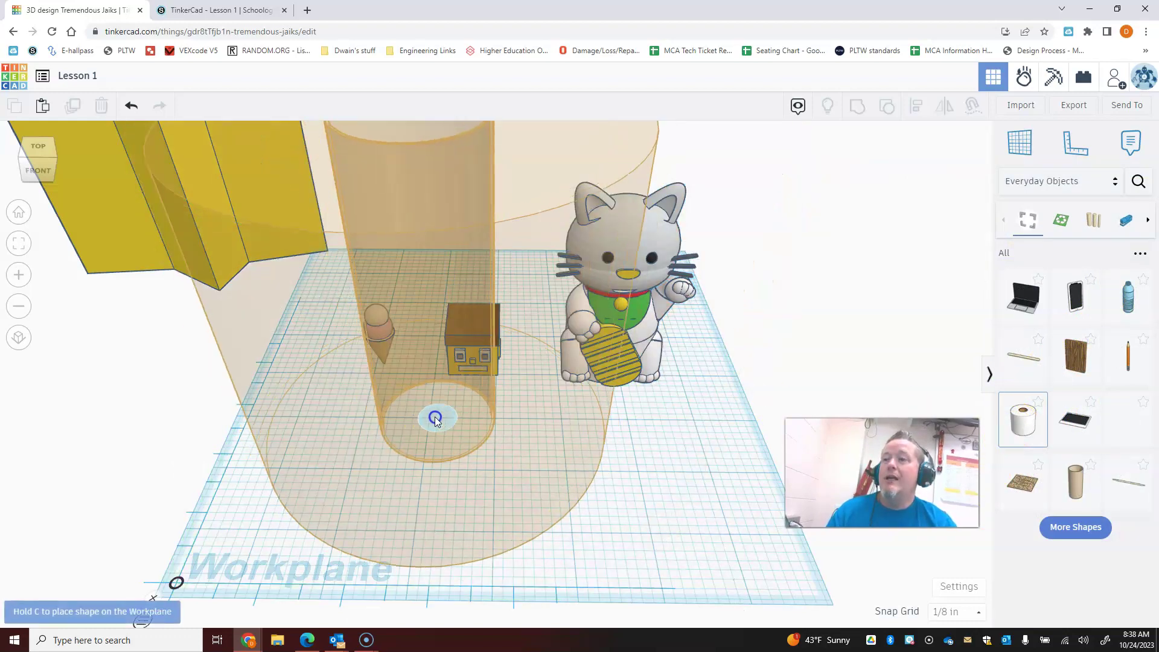
{"action": "left_click", "coordinate": [435, 419]}
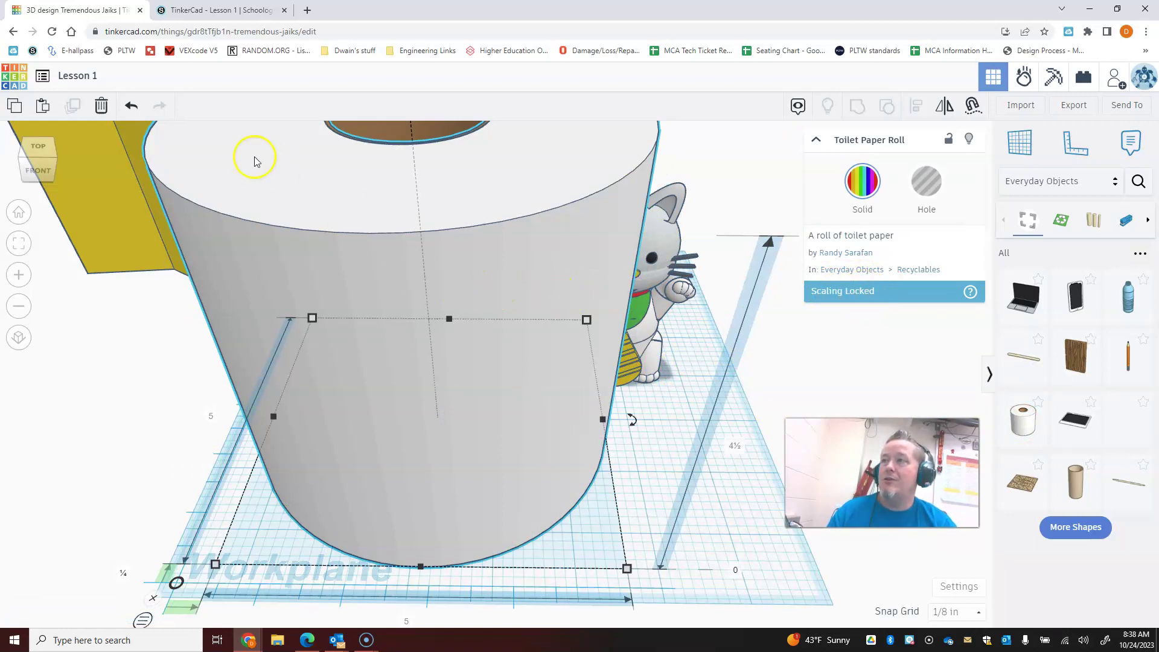
{"action": "left_click", "coordinate": [103, 107]}
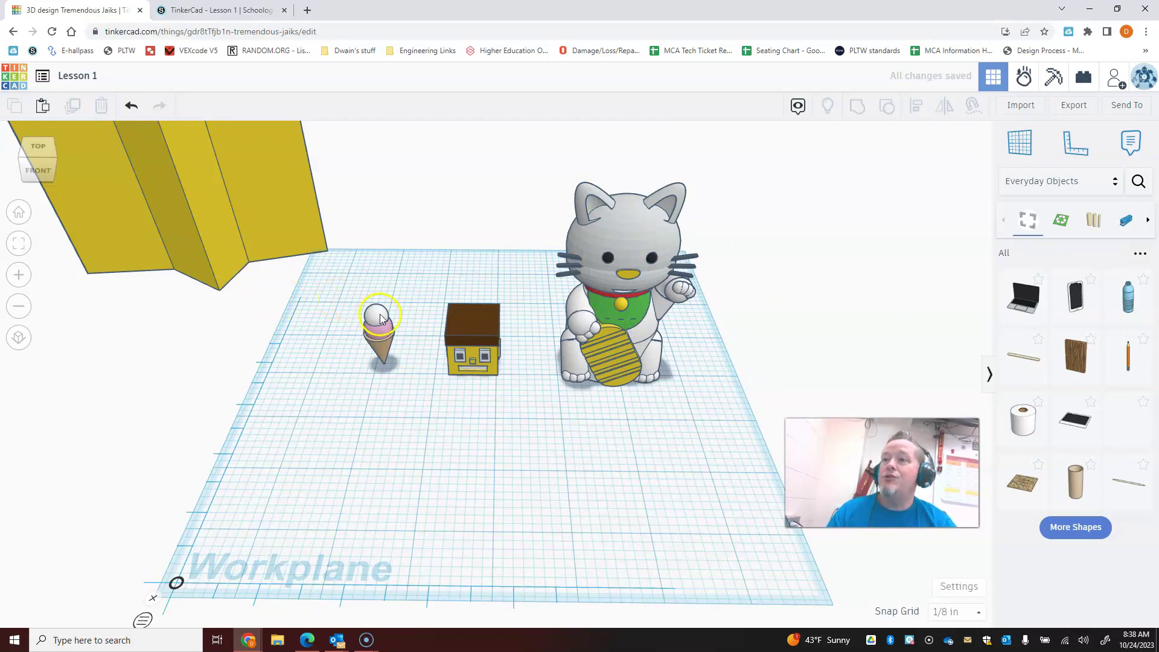
Move the lucky cat and the block head to the workplane's back edge and the ice cream cone to its middle.
{"action": "left_click_drag", "start_coordinate": [617, 310], "coordinate": [688, 216]}
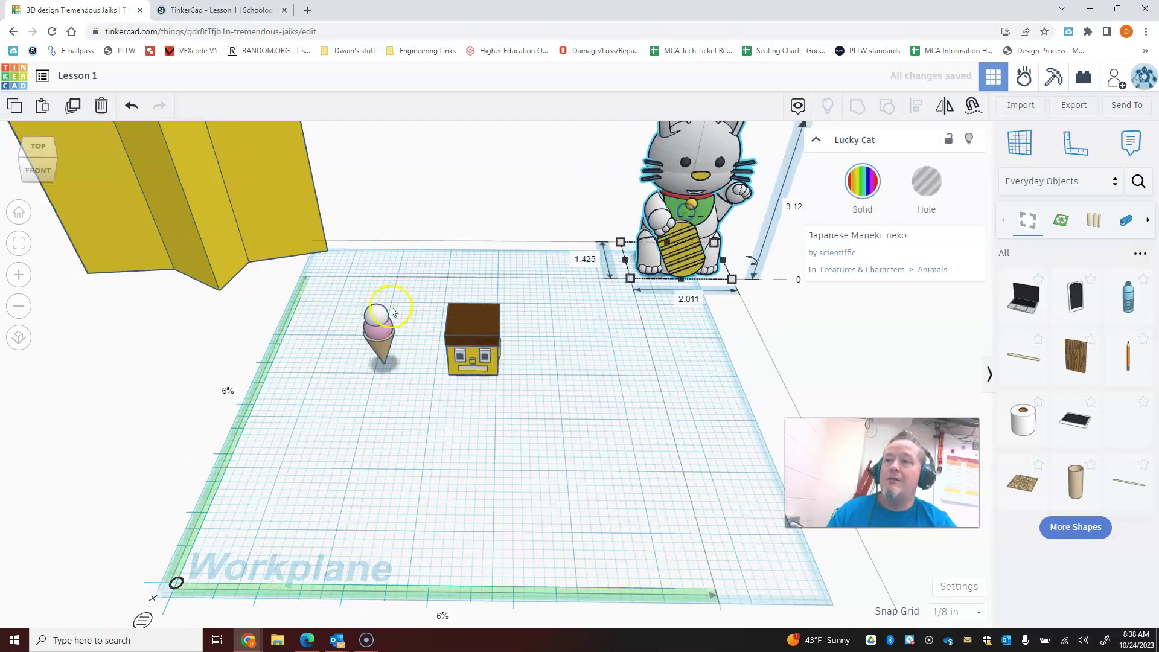
{"action": "left_click_drag", "start_coordinate": [468, 351], "coordinate": [557, 257]}
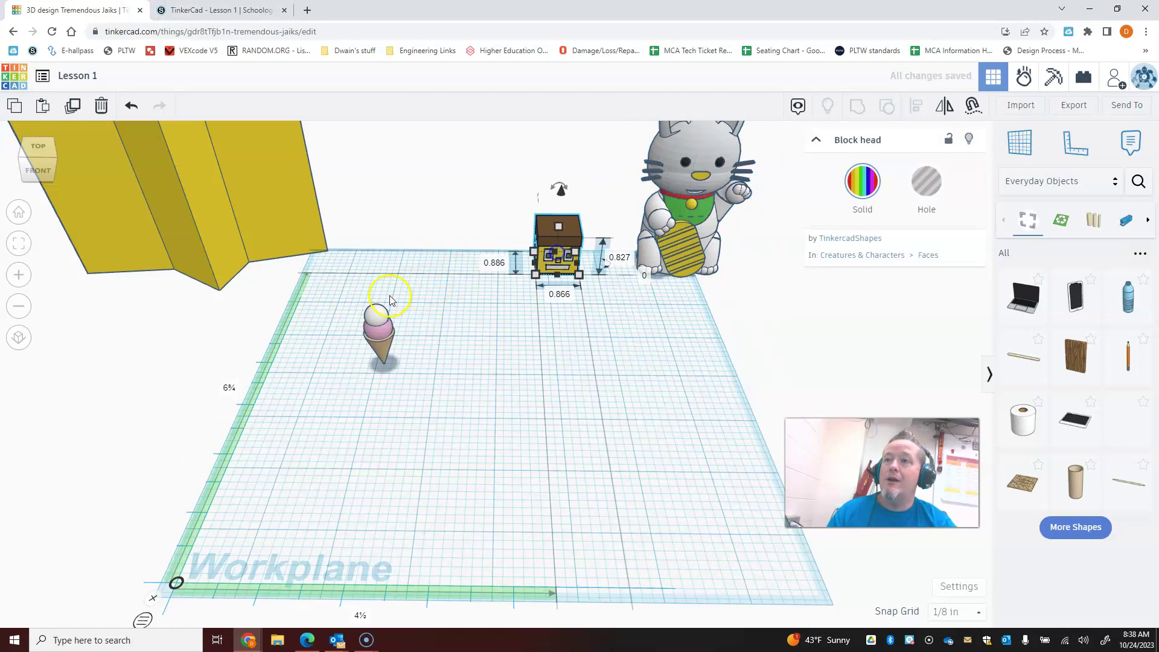
{"action": "left_click_drag", "start_coordinate": [378, 326], "coordinate": [476, 356]}
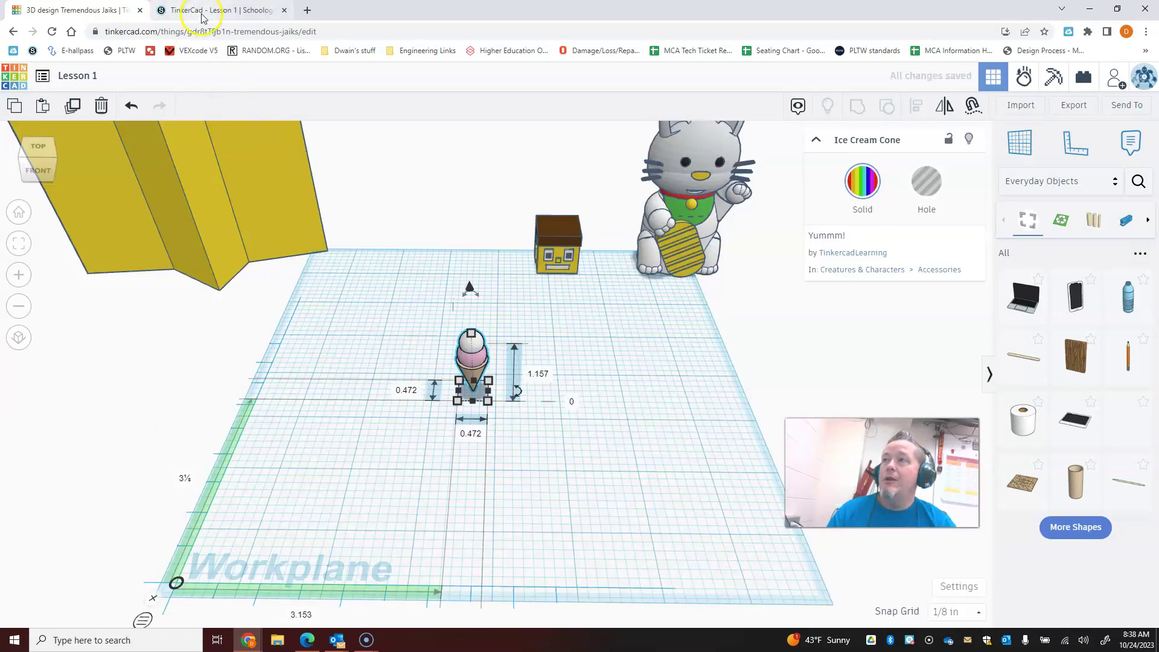
Check Shape 1's dimensions in the Schoology assignment and set the ice cream cone's length to 2 in in Tinkercad.
{"action": "left_click", "coordinate": [203, 17]}
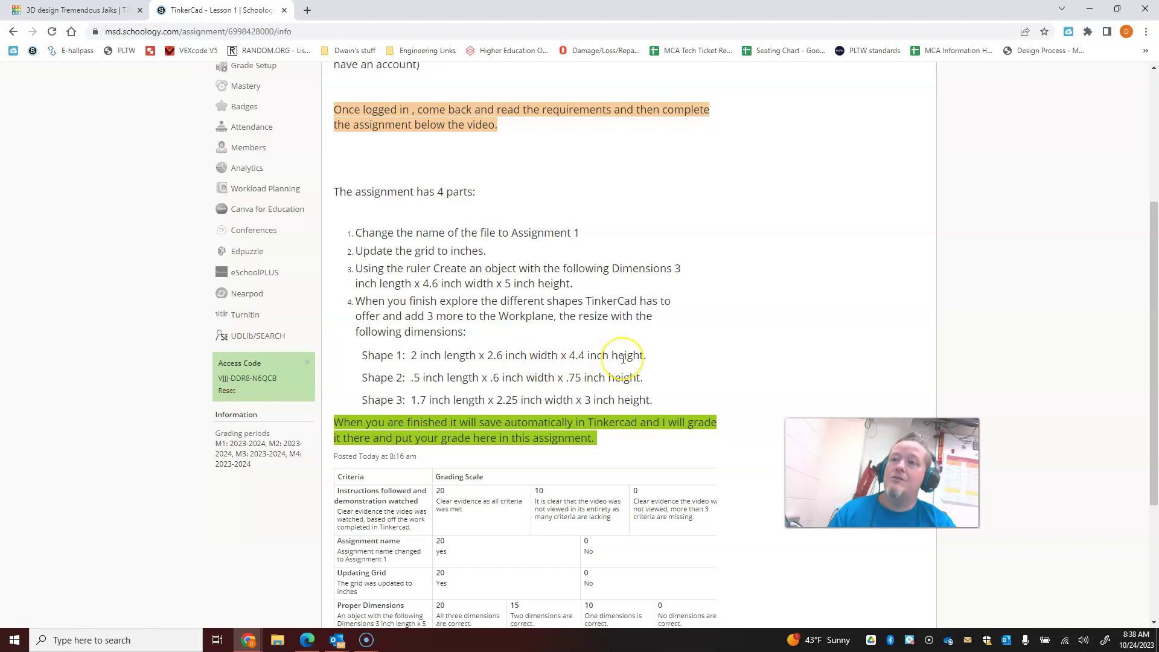
{"action": "left_click", "coordinate": [63, 12]}
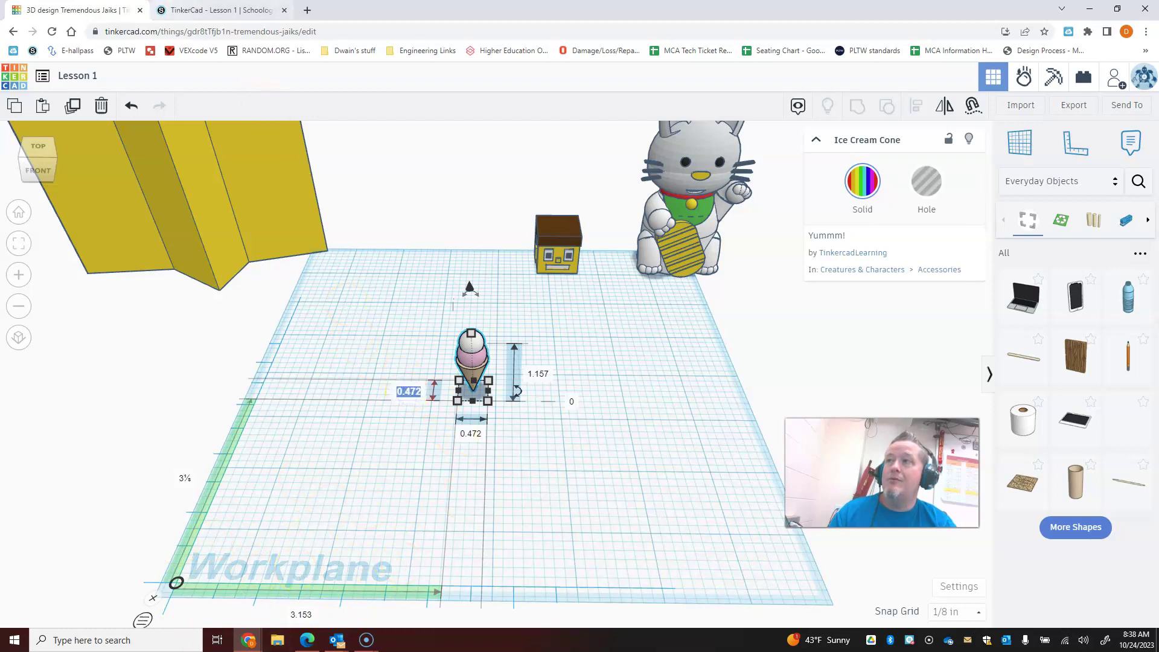
{"action": "left_click", "coordinate": [179, 10]}
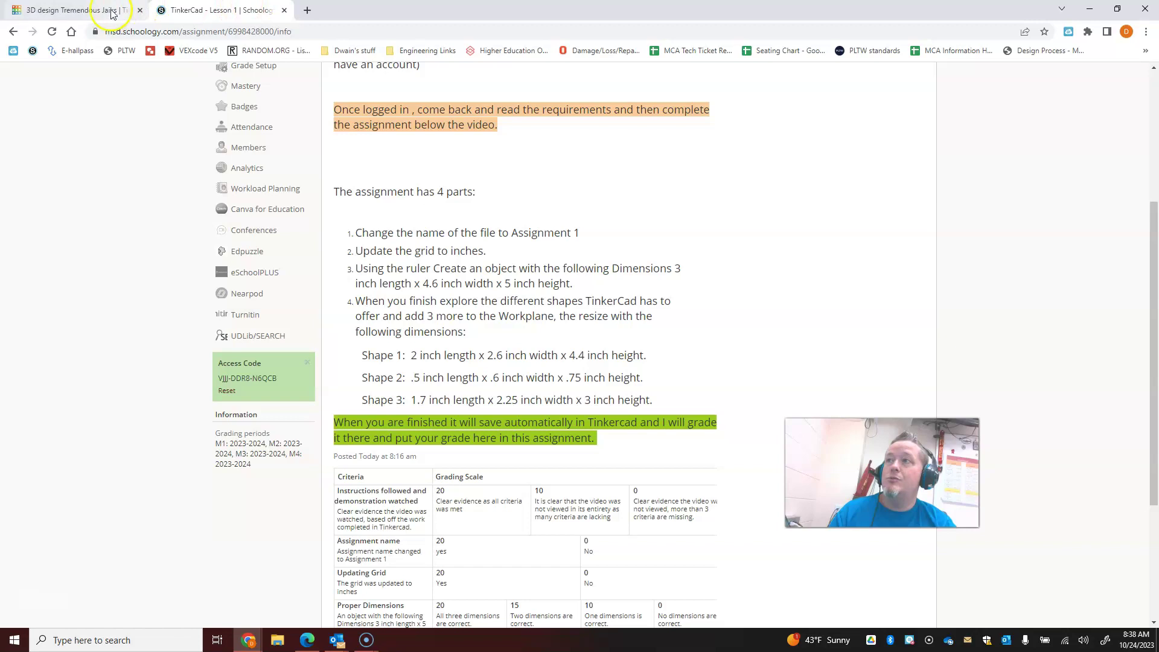
{"action": "left_click", "coordinate": [91, 11]}
{"action": "left_click", "coordinate": [399, 392]}
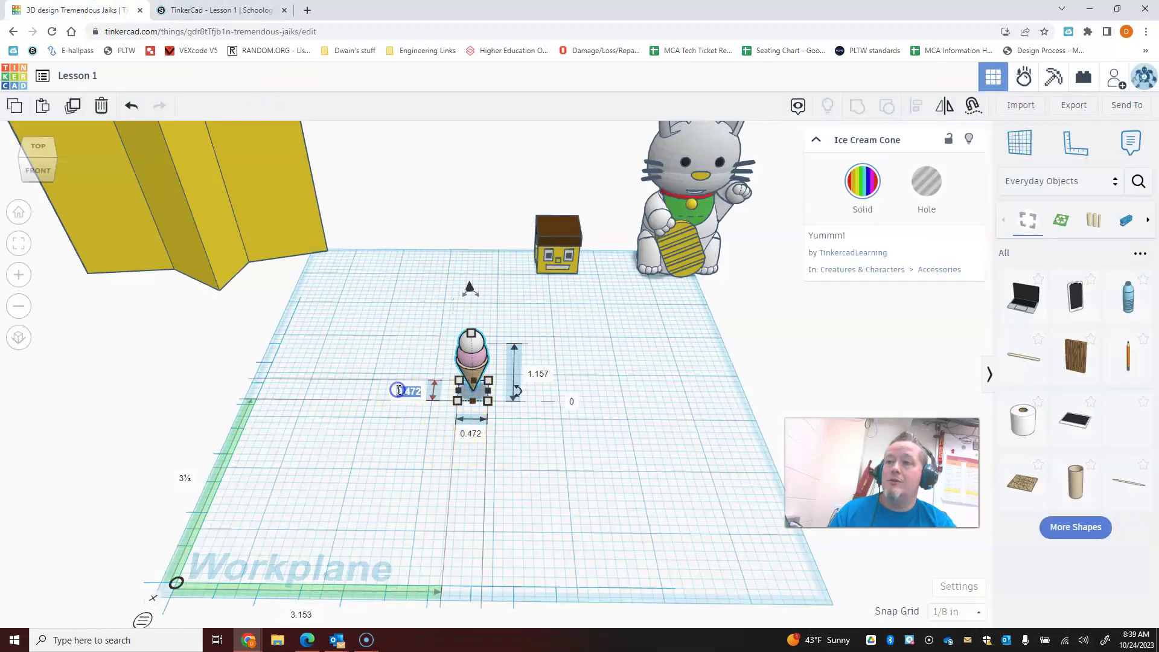
{"action": "type", "text": "2"}
{"action": "key", "text": "Return"}
Set the ice cream cone's width to 2.6 in and its height to 4.4 in.
{"action": "left_click", "coordinate": [474, 433]}
{"action": "type", "text": "2"}
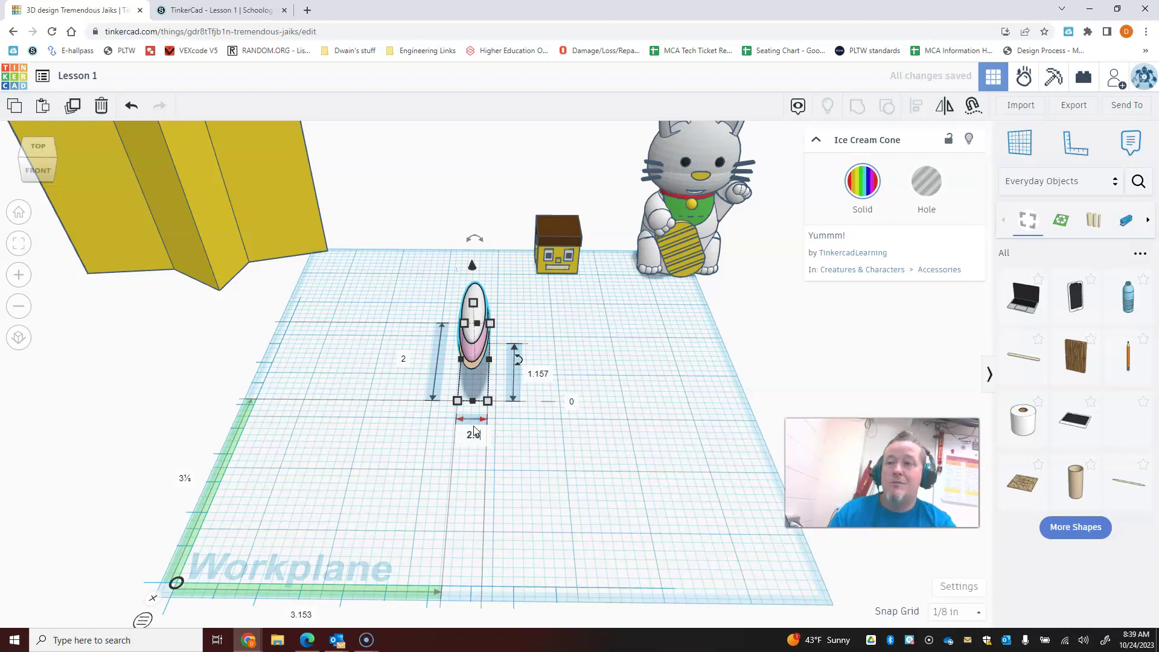
{"action": "type", "text": ".6"}
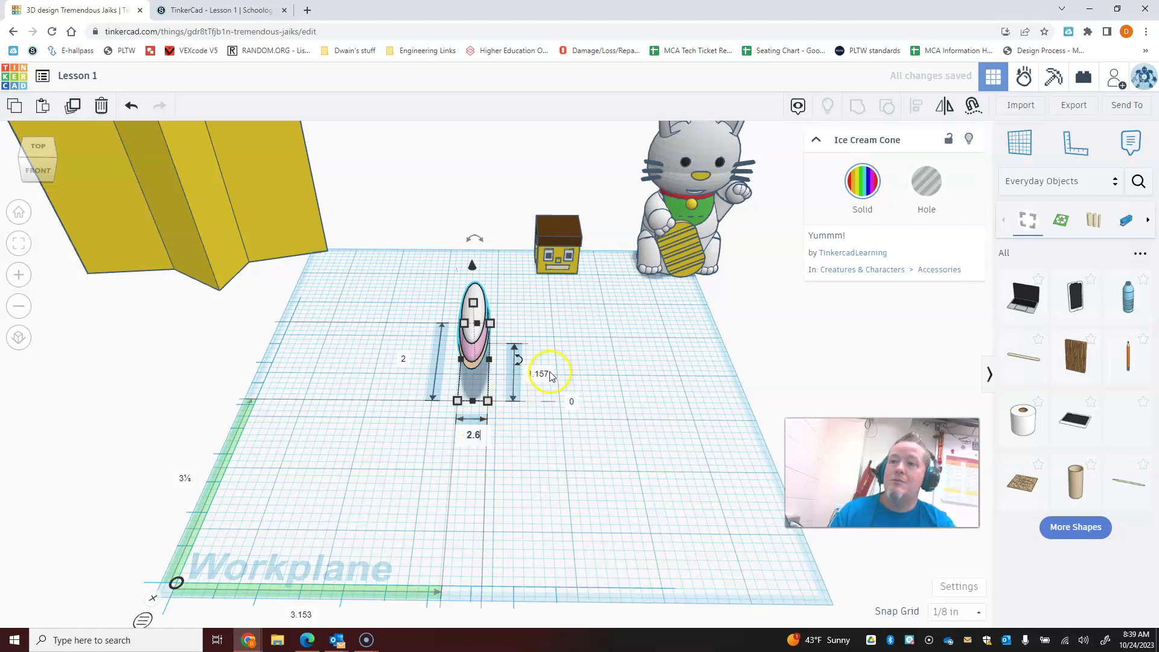
{"action": "left_click", "coordinate": [549, 374]}
{"action": "type", "text": "4.4"}
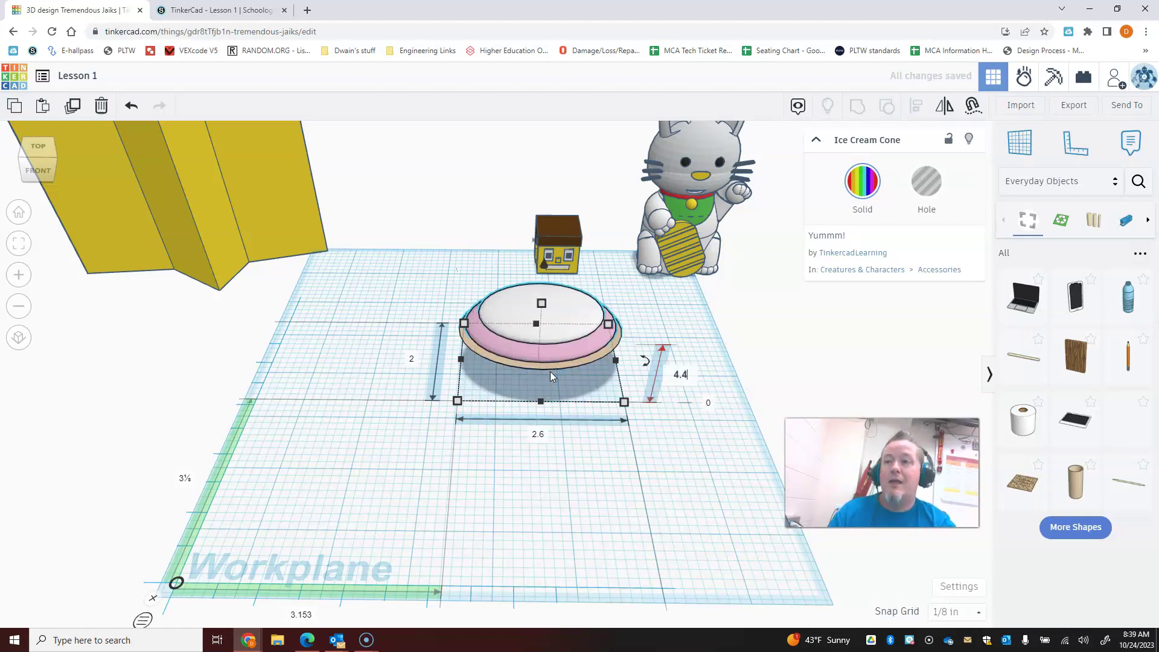
{"action": "key", "text": "Return"}
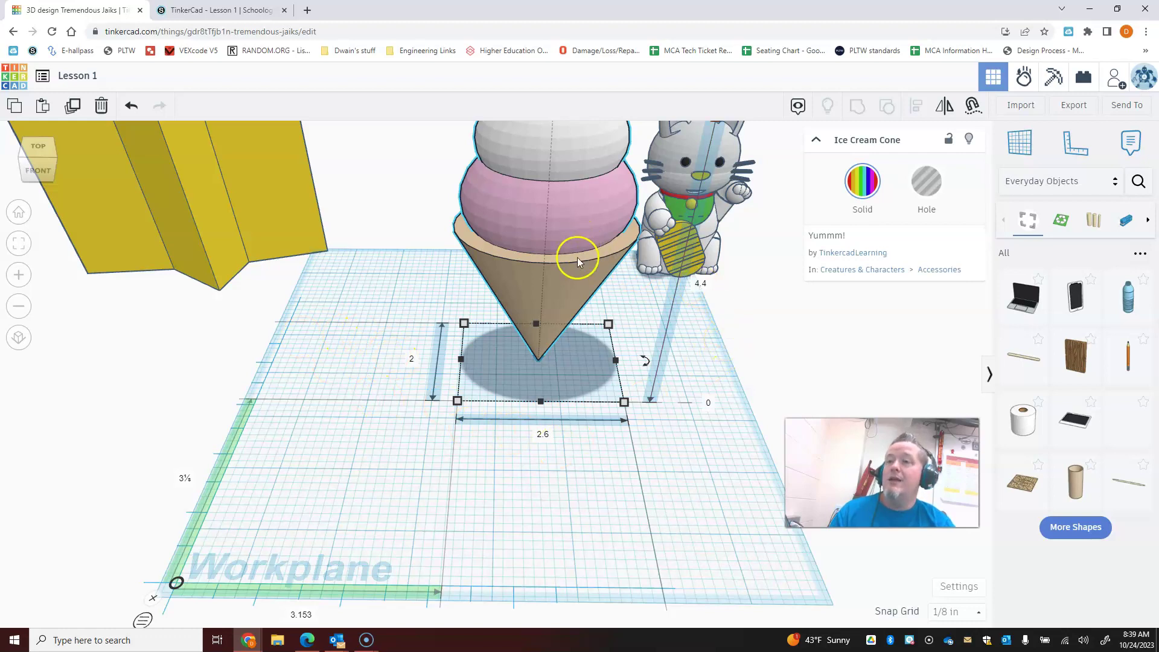
Move the ice cream cone past the workplane's left edge, undoing the accidental resize of its base.
{"action": "left_click_drag", "start_coordinate": [593, 201], "coordinate": [400, 210]}
{"action": "left_click_drag", "start_coordinate": [480, 384], "coordinate": [176, 296]}
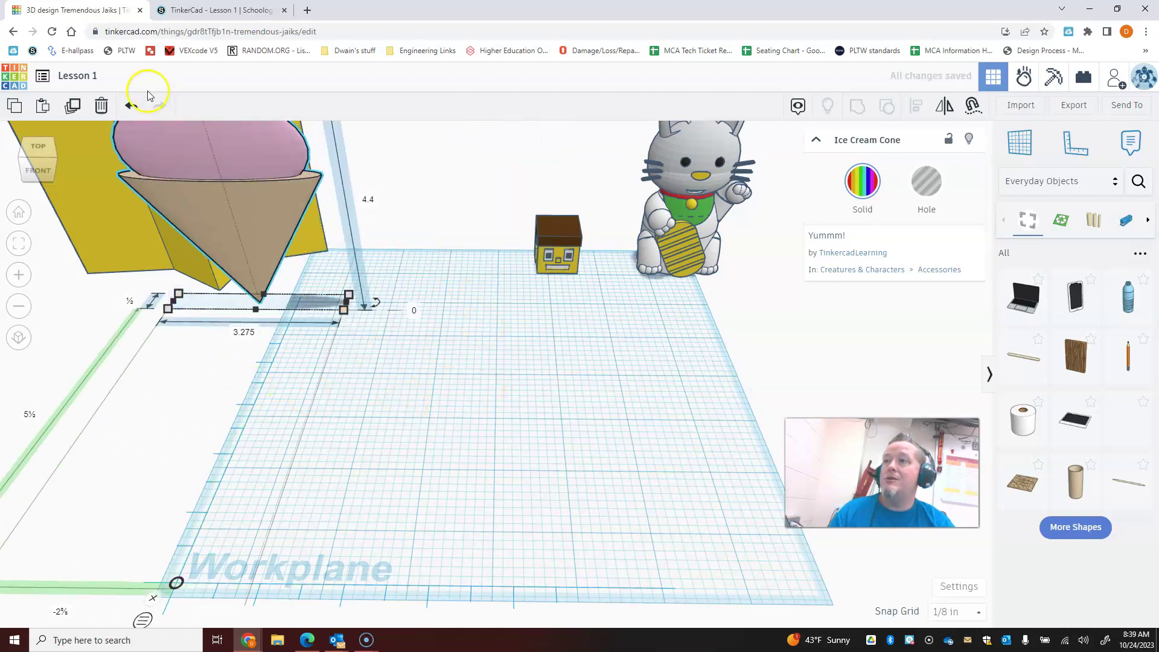
{"action": "left_click", "coordinate": [131, 106]}
{"action": "left_click_drag", "start_coordinate": [393, 222], "coordinate": [182, 207]}
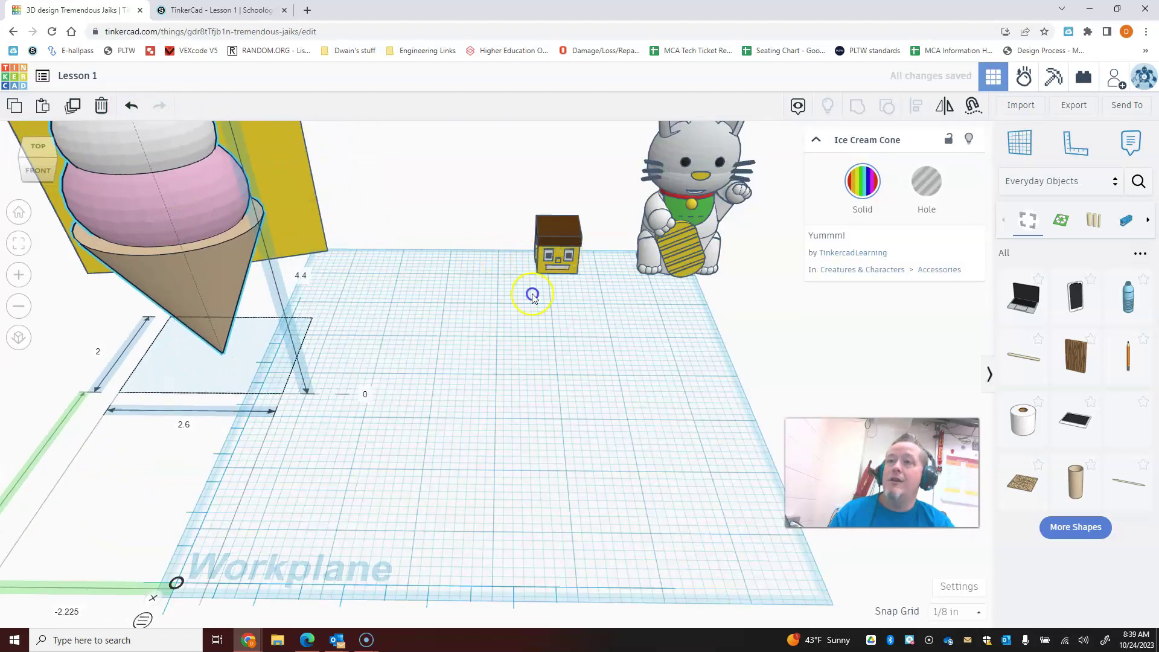
Move the block head to the middle of the workplane, look up Shape 2's dimensions in the Schoology assignment, and return to Tinkercad.
{"action": "left_click_drag", "start_coordinate": [533, 296], "coordinate": [471, 429]}
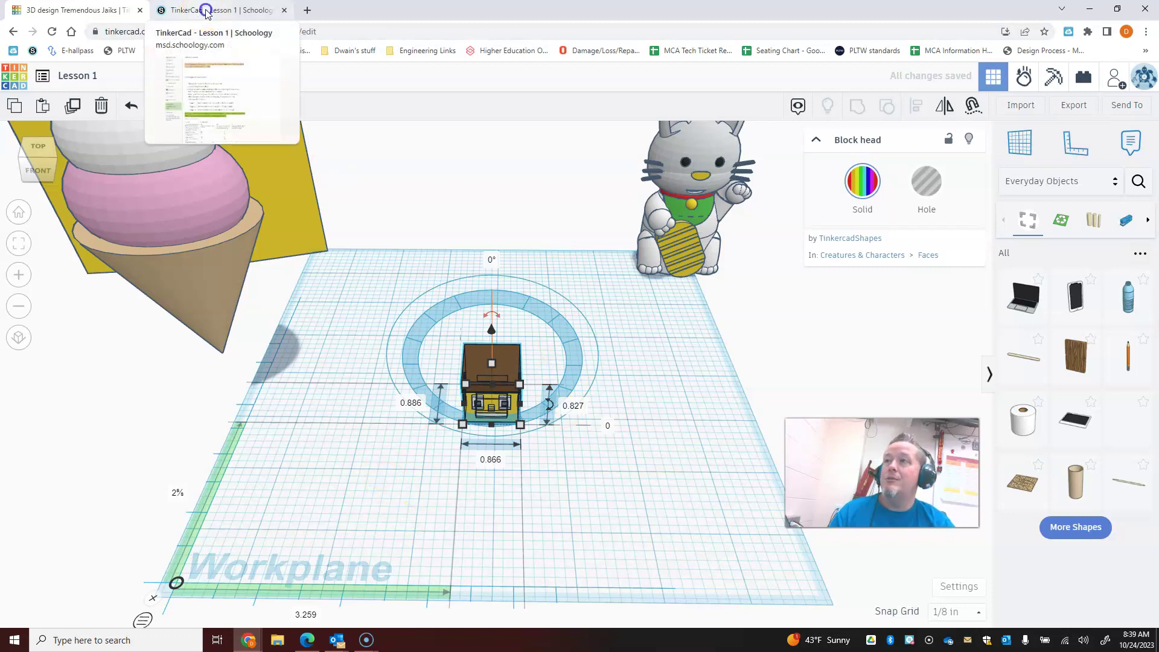
{"action": "left_click", "coordinate": [201, 13]}
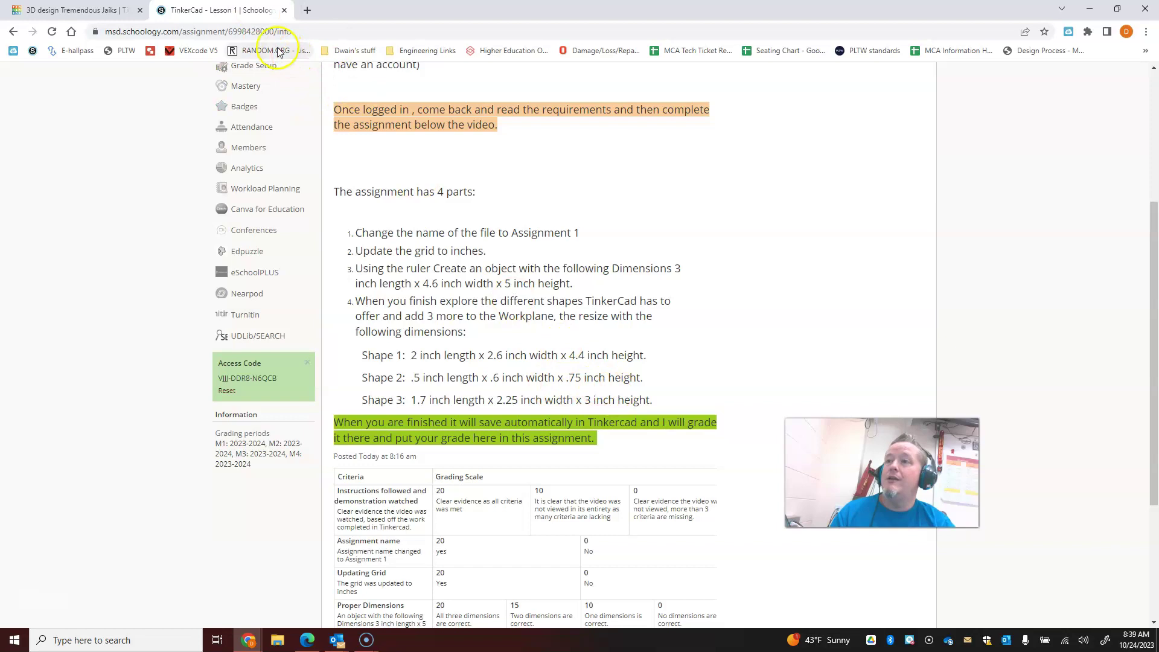
{"action": "left_click", "coordinate": [82, 11]}
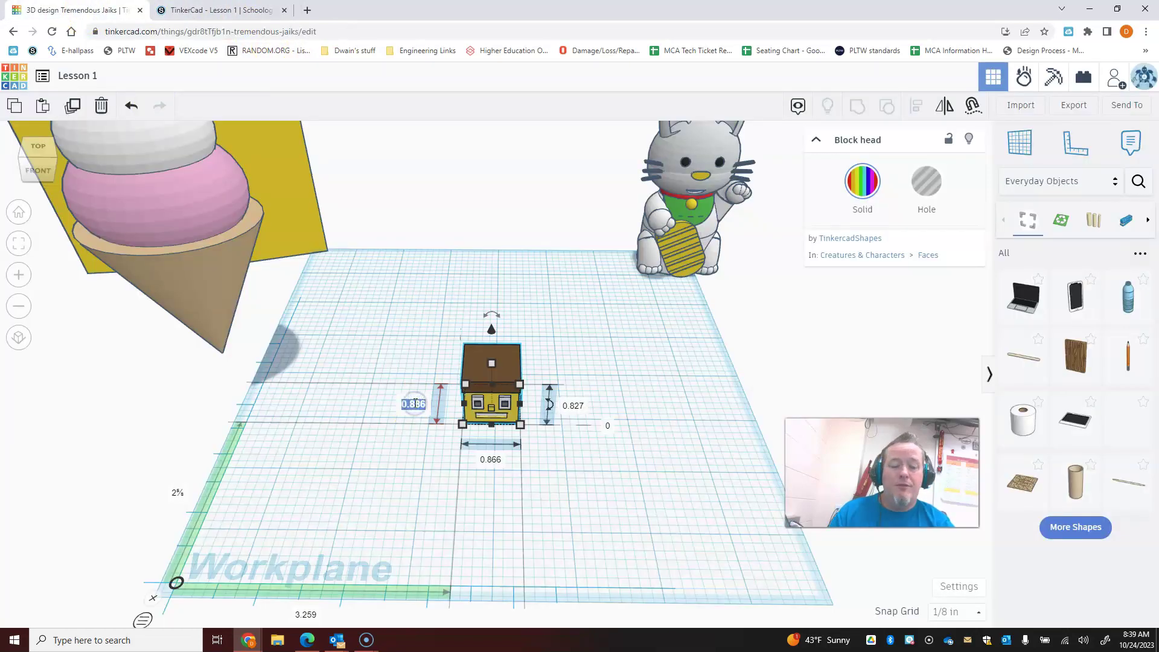
Set the block head's length to 0.5 in, its width to 0.6 in and its height to 0.75 in.
{"action": "key", "text": "BackSpace"}
{"action": "type", "text": ".5"}
{"action": "key", "text": "Return"}
{"action": "left_click", "coordinate": [503, 464]}
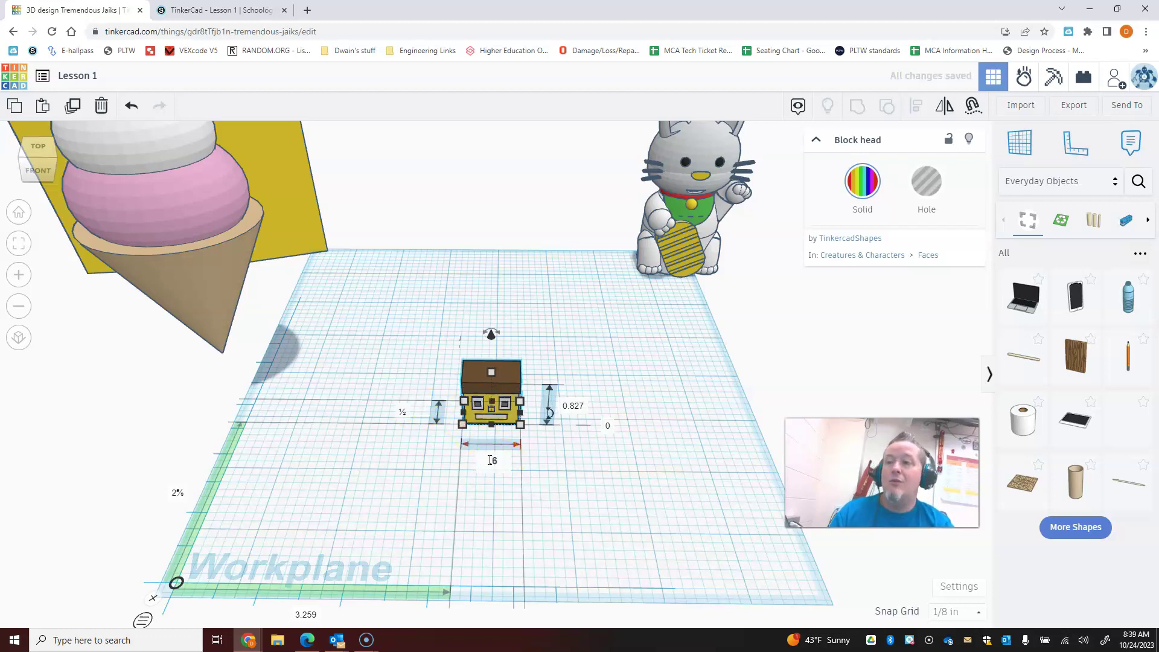
{"action": "type", "text": ".6"}
{"action": "key", "text": "Return"}
{"action": "left_click", "coordinate": [562, 407]}
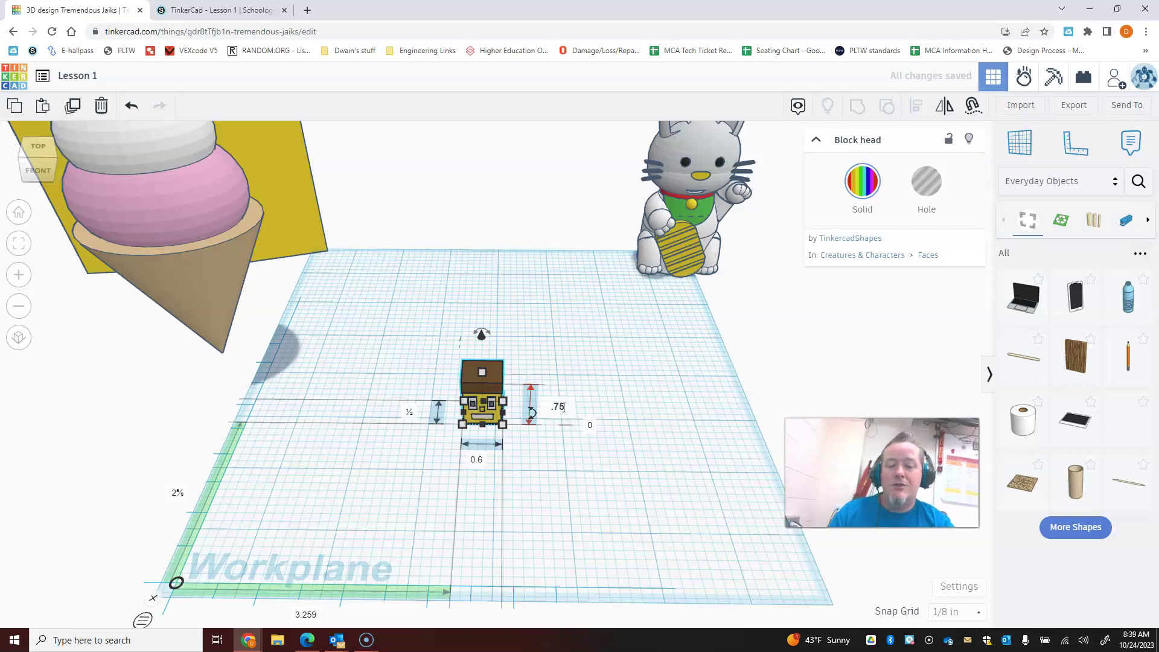
{"action": "key", "text": "Return"}
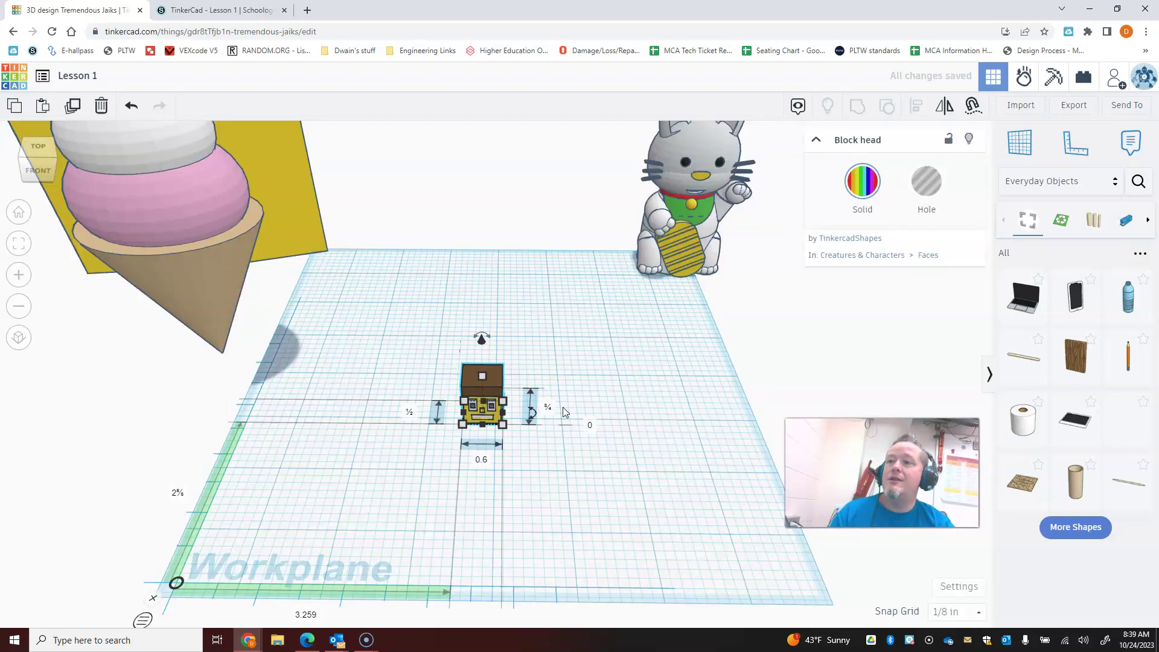
Move the block head to the workplane's back-left corner and bring the lucky cat to the middle of the workplane.
{"action": "left_click", "coordinate": [582, 484]}
{"action": "left_click", "coordinate": [480, 404]}
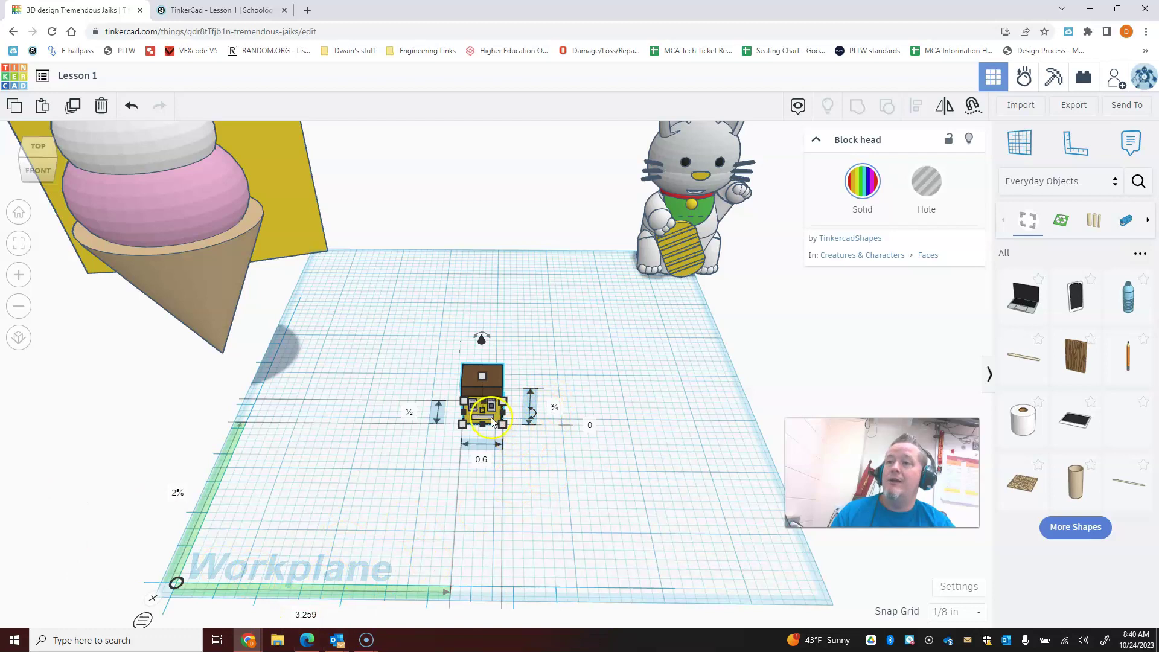
{"action": "left_click_drag", "start_coordinate": [495, 378], "coordinate": [308, 271]}
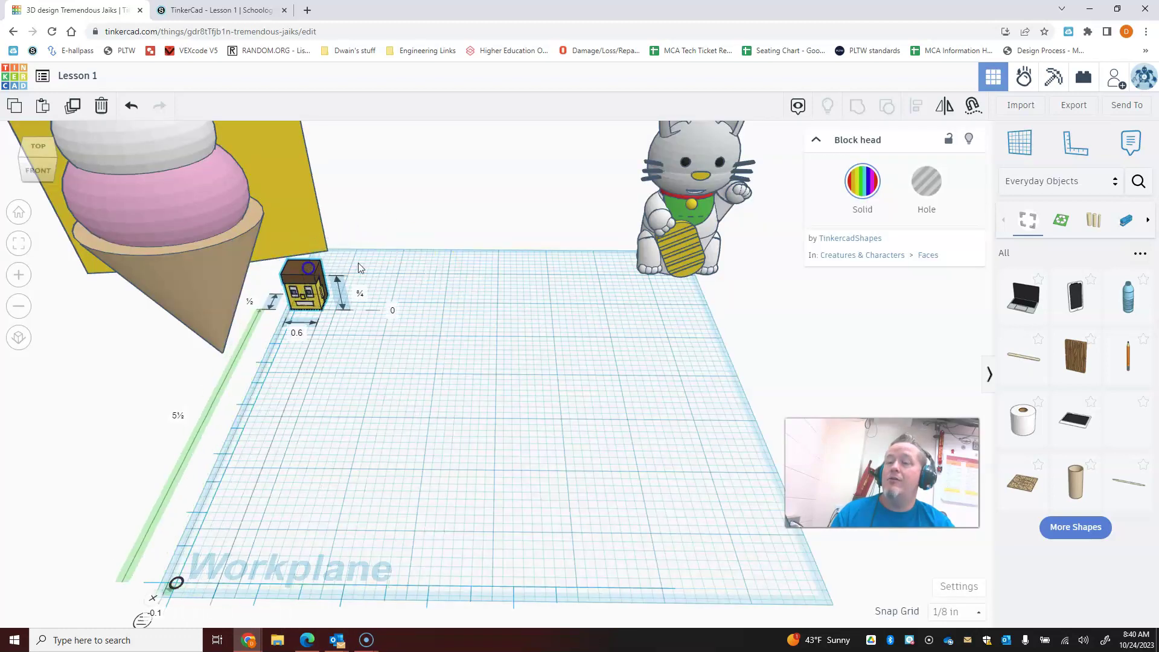
{"action": "left_click_drag", "start_coordinate": [676, 236], "coordinate": [455, 404]}
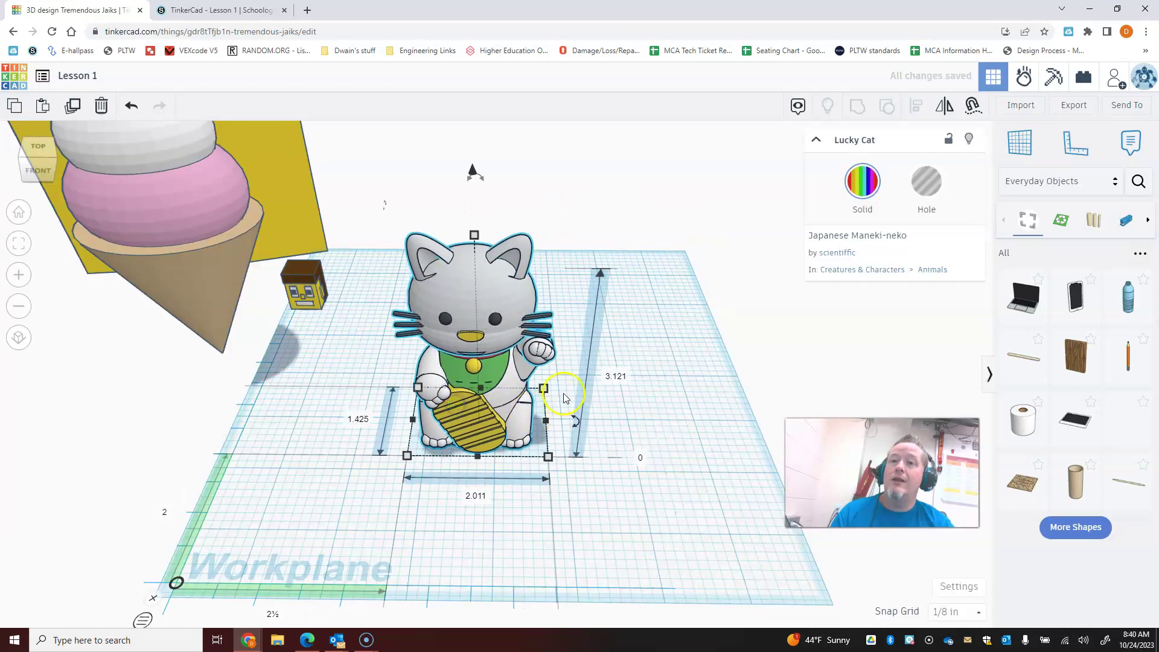
Check Shape 3's dimensions in the Schoology assignment and set the lucky cat's length to 1.7 in and width to 2.25 in in Tinkercad.
{"action": "left_click", "coordinate": [205, 11]}
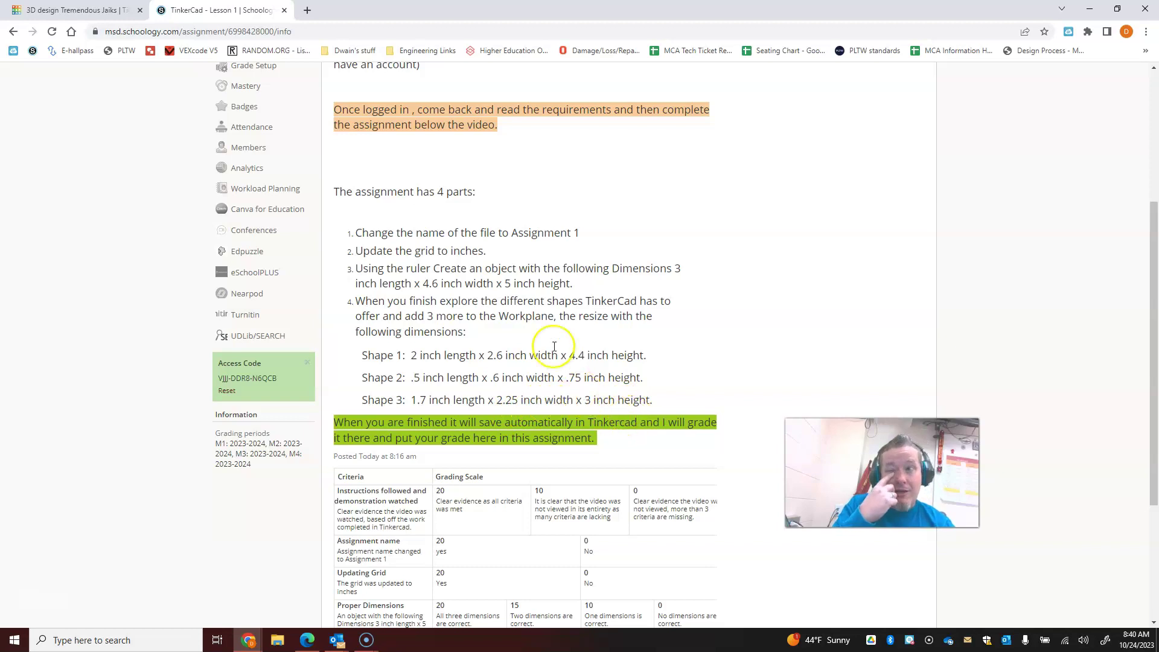
{"action": "left_click", "coordinate": [91, 10]}
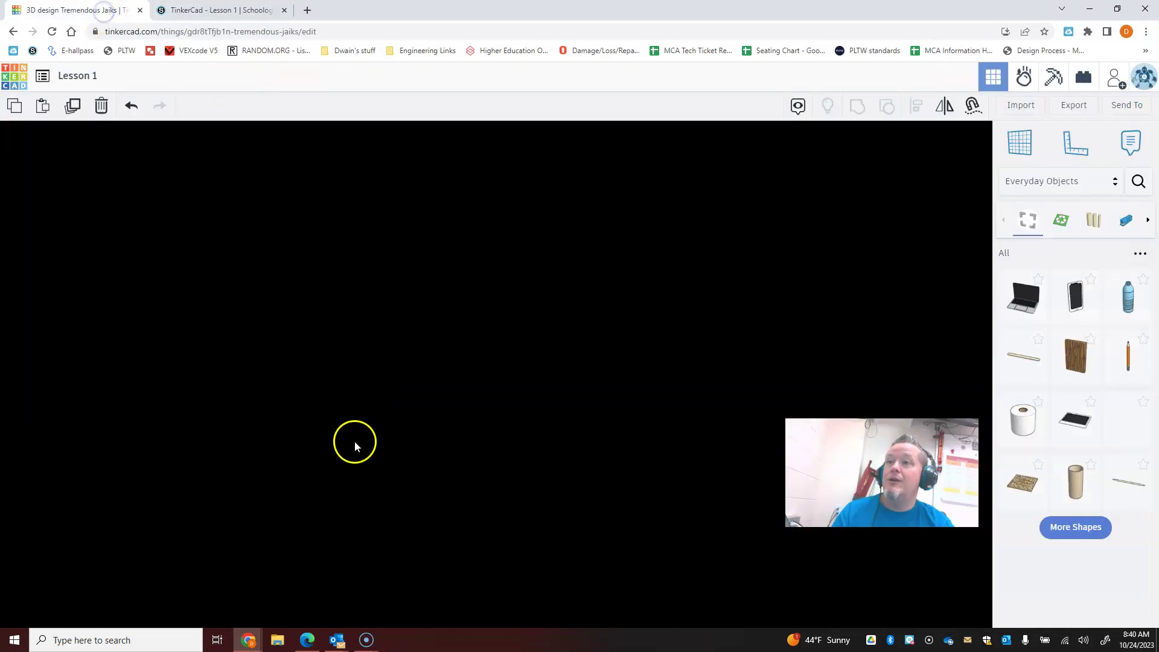
{"action": "left_click", "coordinate": [352, 415]}
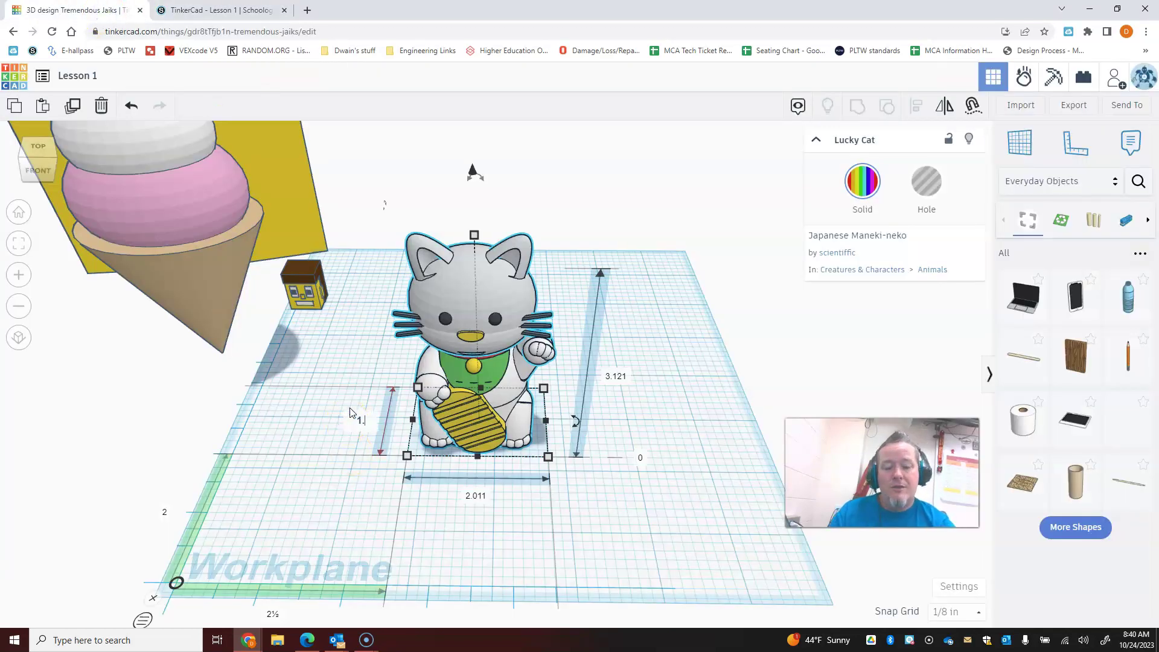
{"action": "left_click", "coordinate": [476, 496]}
{"action": "type", "text": "2.25"}
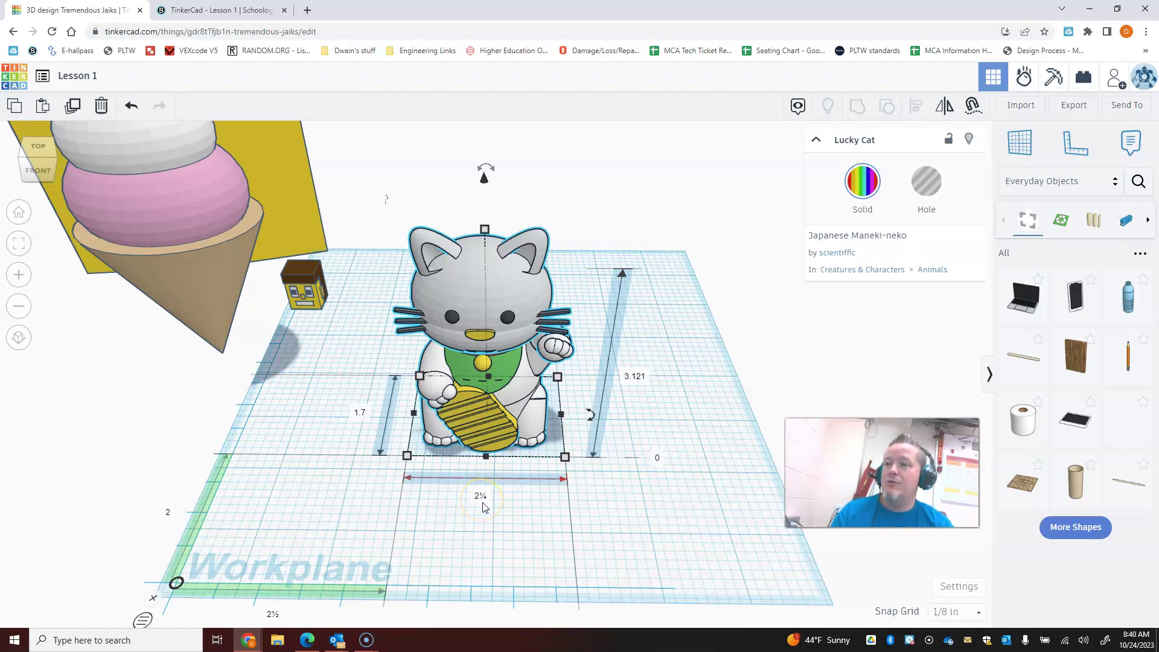
Recheck Shape 3's height in the Schoology assignment and set the lucky cat's height to 3 in in Tinkercad.
{"action": "left_click", "coordinate": [637, 376]}
{"action": "left_click", "coordinate": [220, 13]}
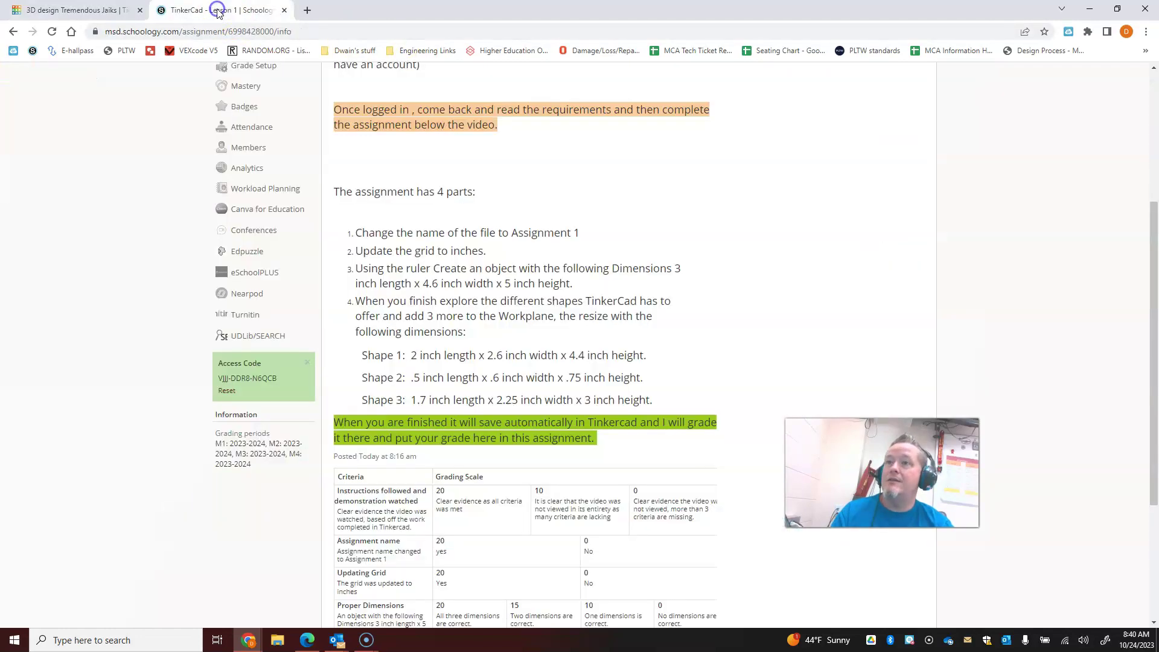
{"action": "left_click", "coordinate": [91, 10]}
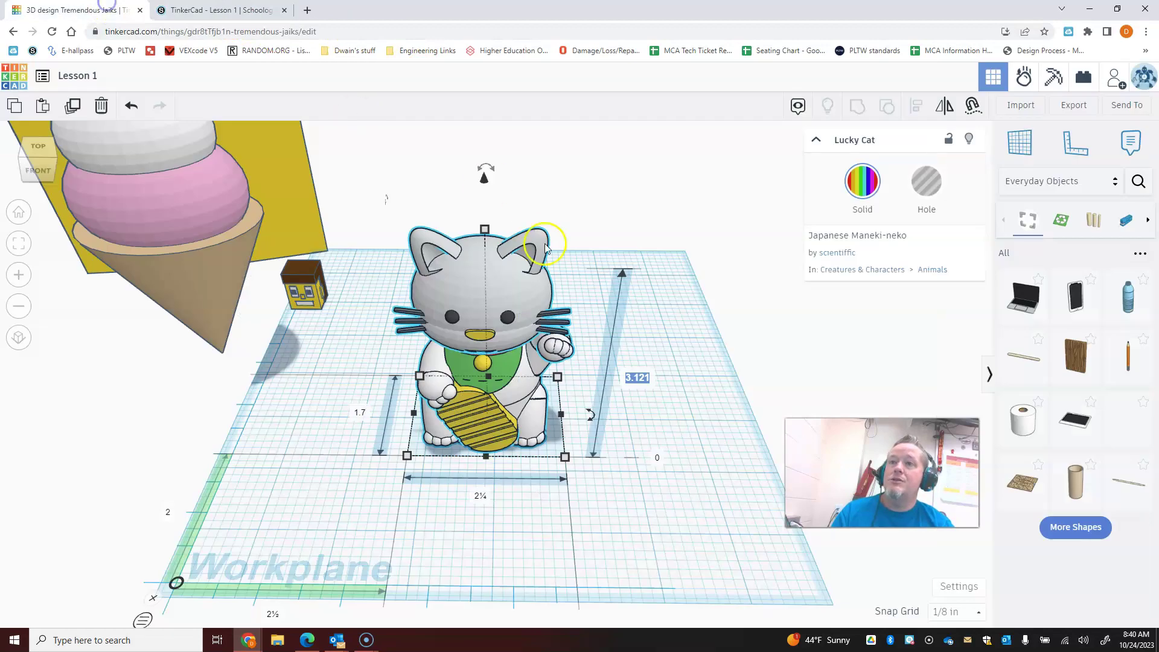
{"action": "type", "text": "3"}
{"action": "key", "text": "Return"}
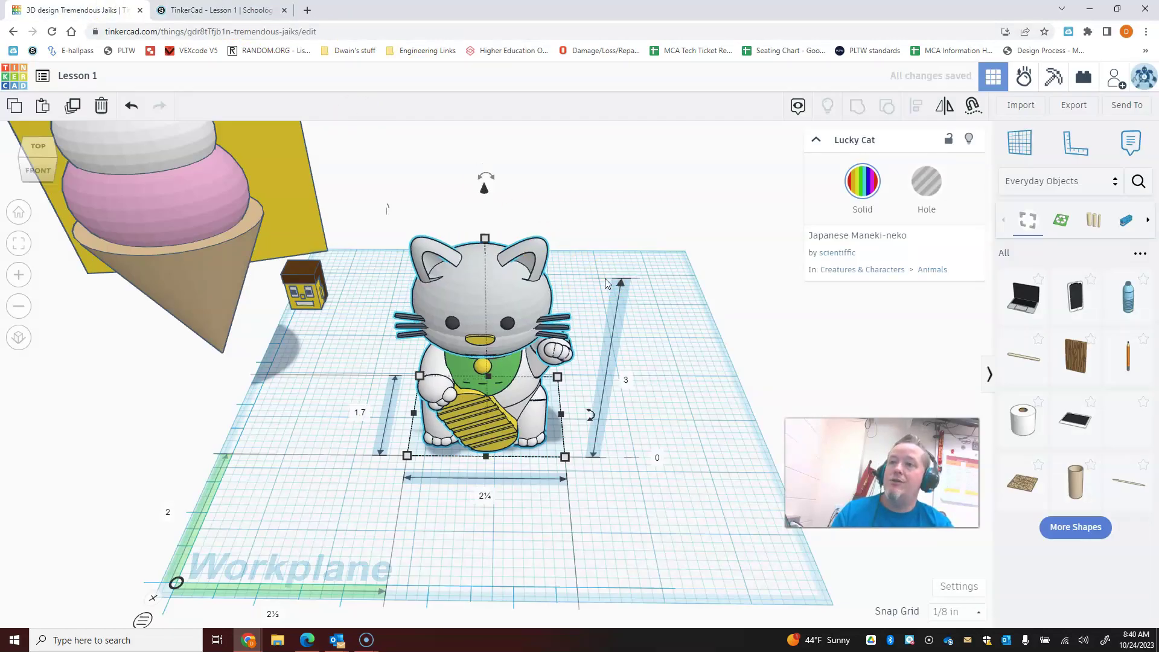
Move the lucky cat toward the back-right part of the workplane.
{"action": "left_click", "coordinate": [666, 310]}
{"action": "left_click_drag", "start_coordinate": [459, 345], "coordinate": [584, 248]}
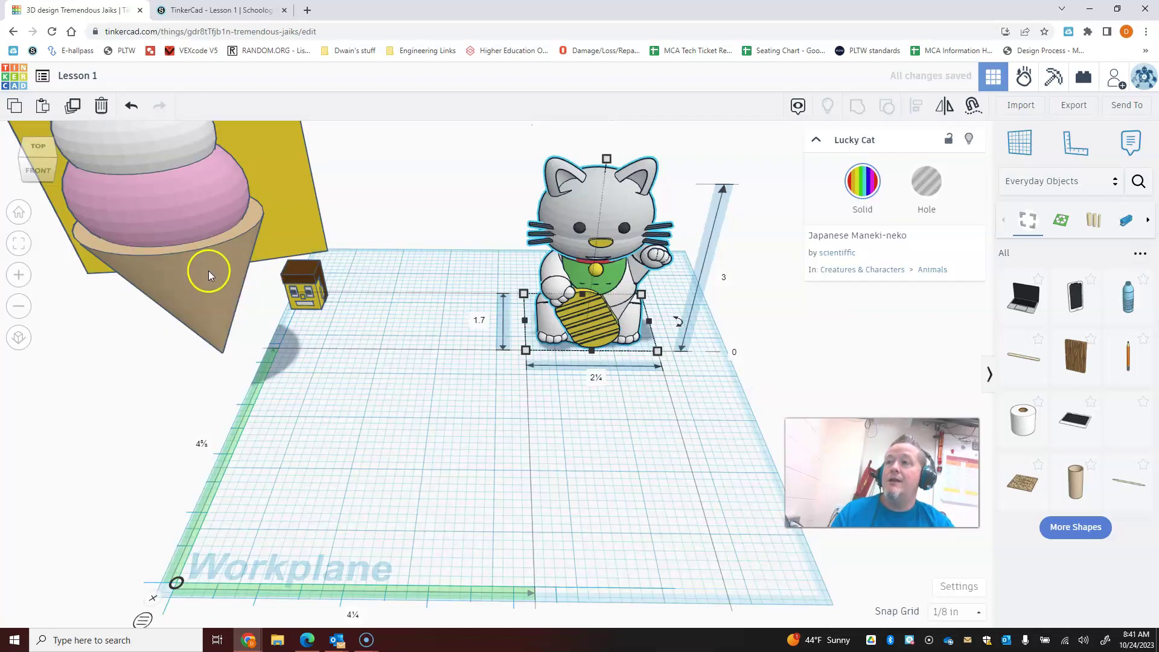